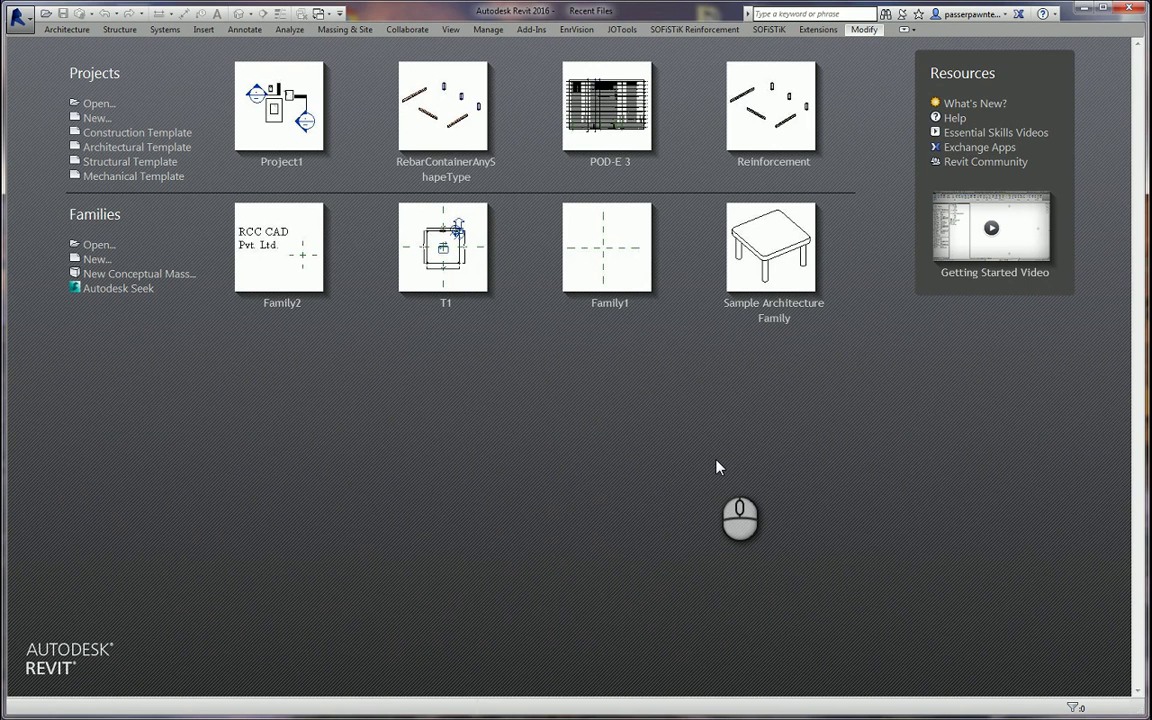
Open the Family2 structural foundation family from the Recent Files page.
click(312, 271)
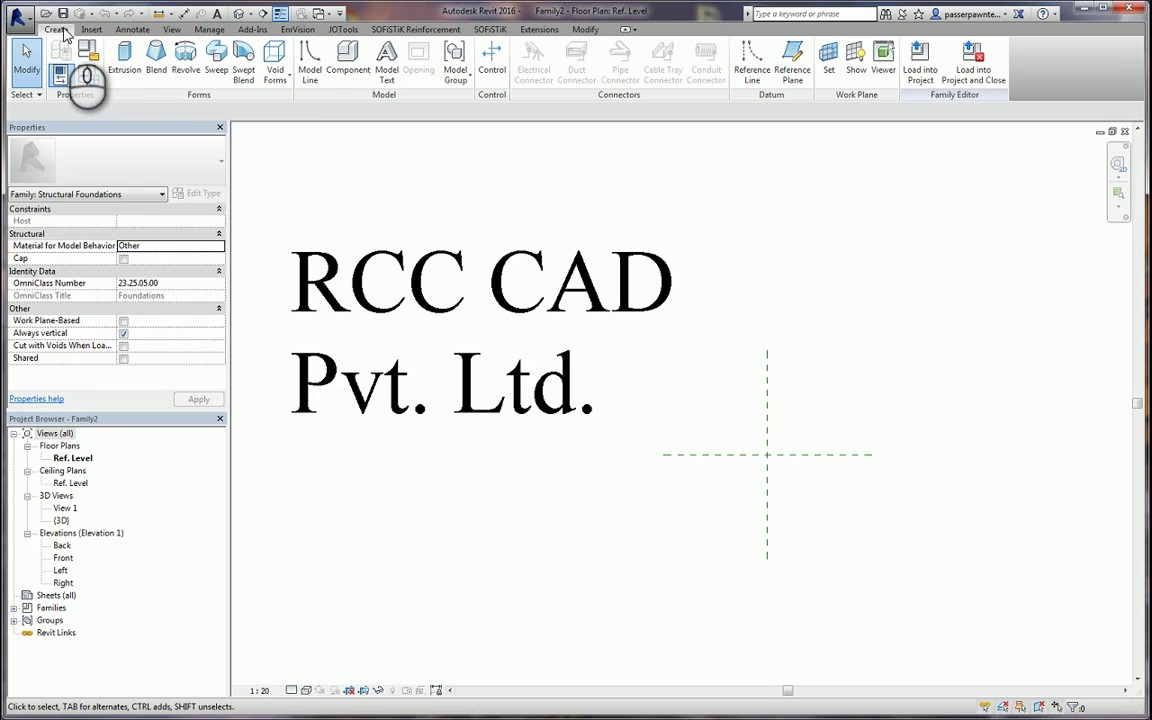
Start a solid extrusion and draw a closed 4000 × 4000 square from the reference plane intersection.
click(130, 70)
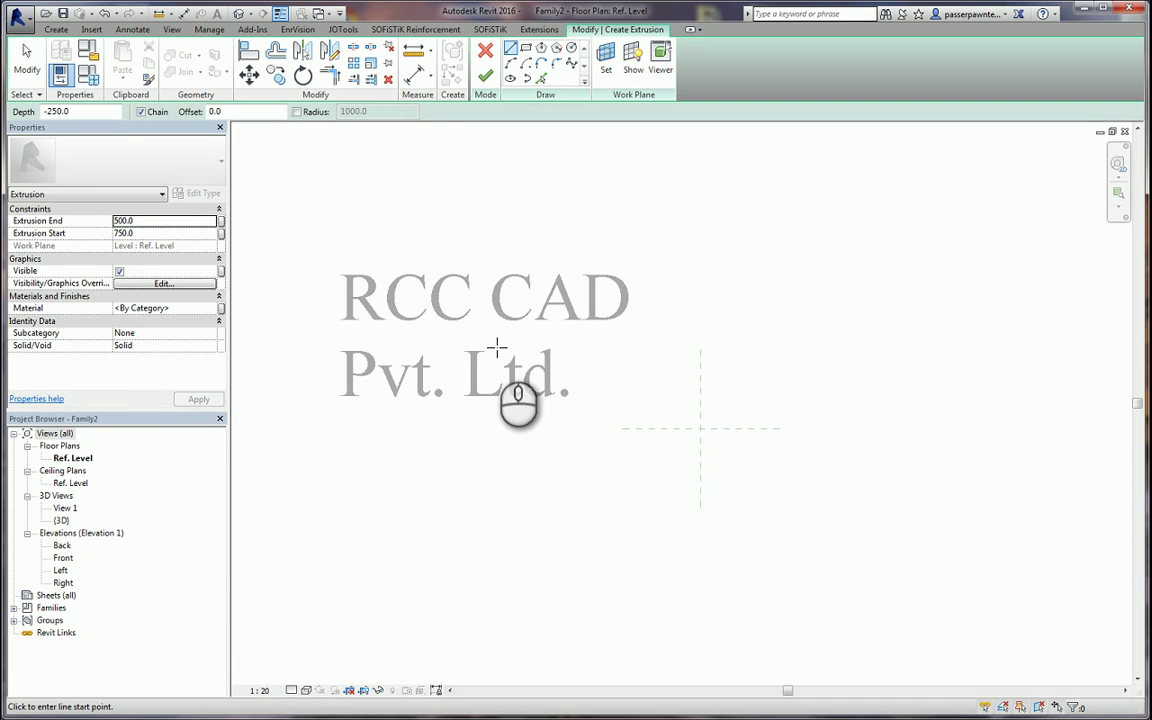
click(700, 428)
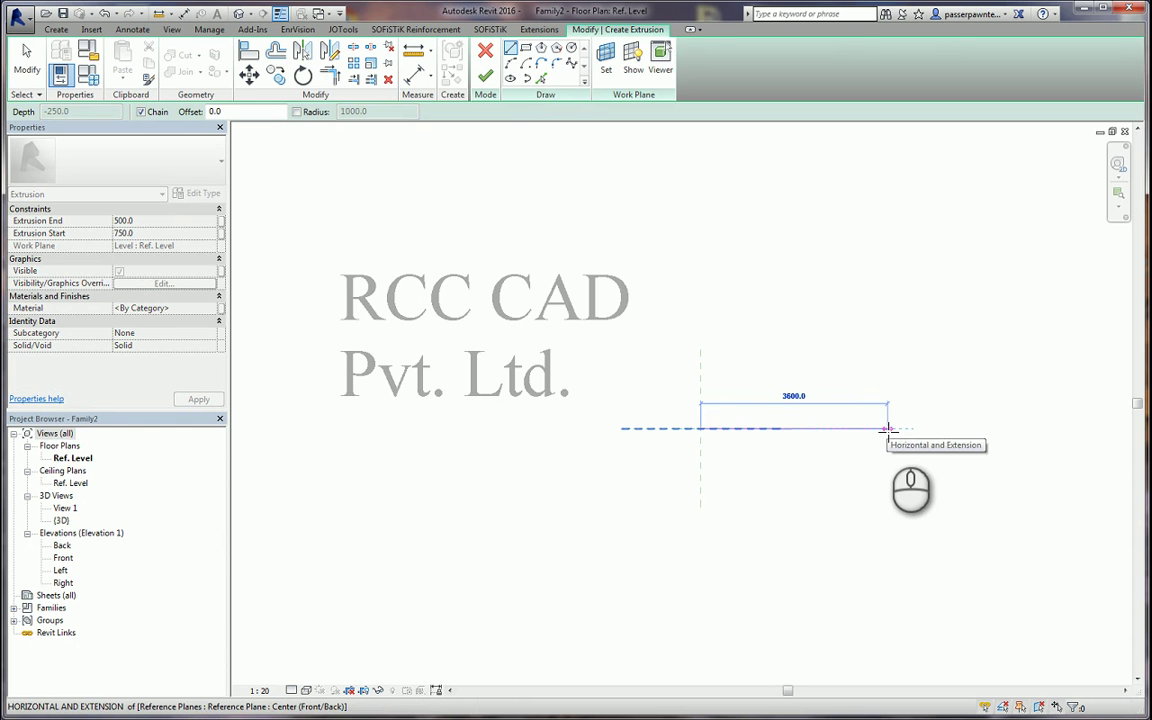
text(4000)
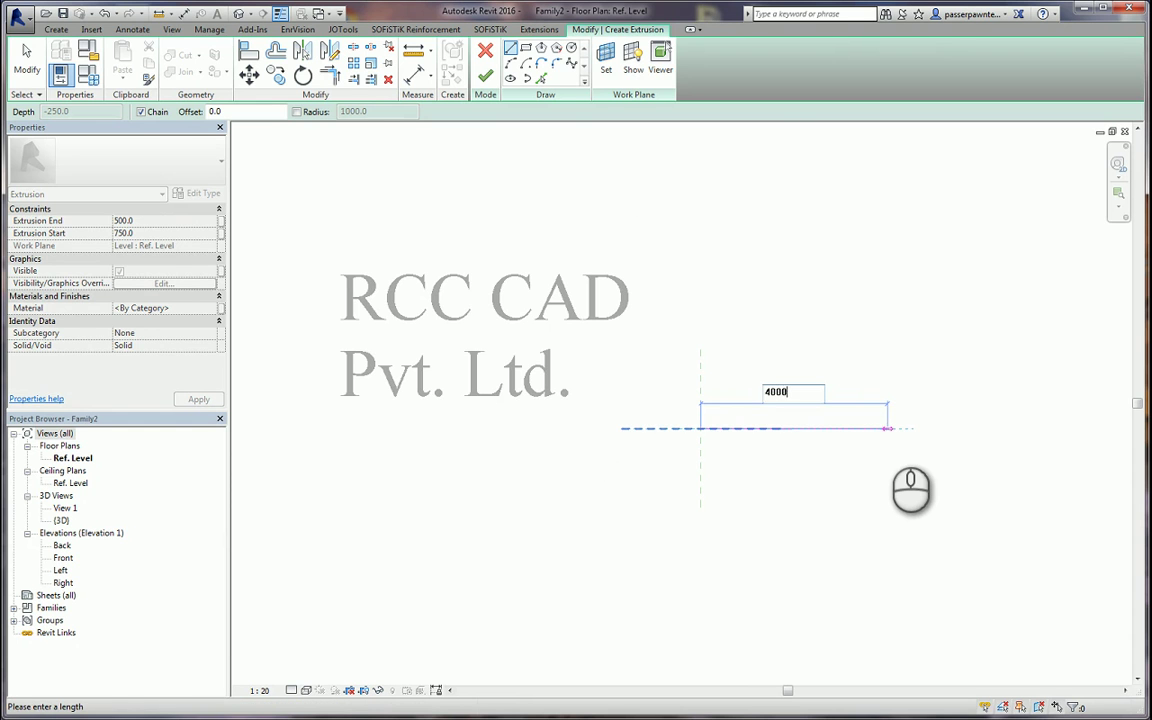
key(Return)
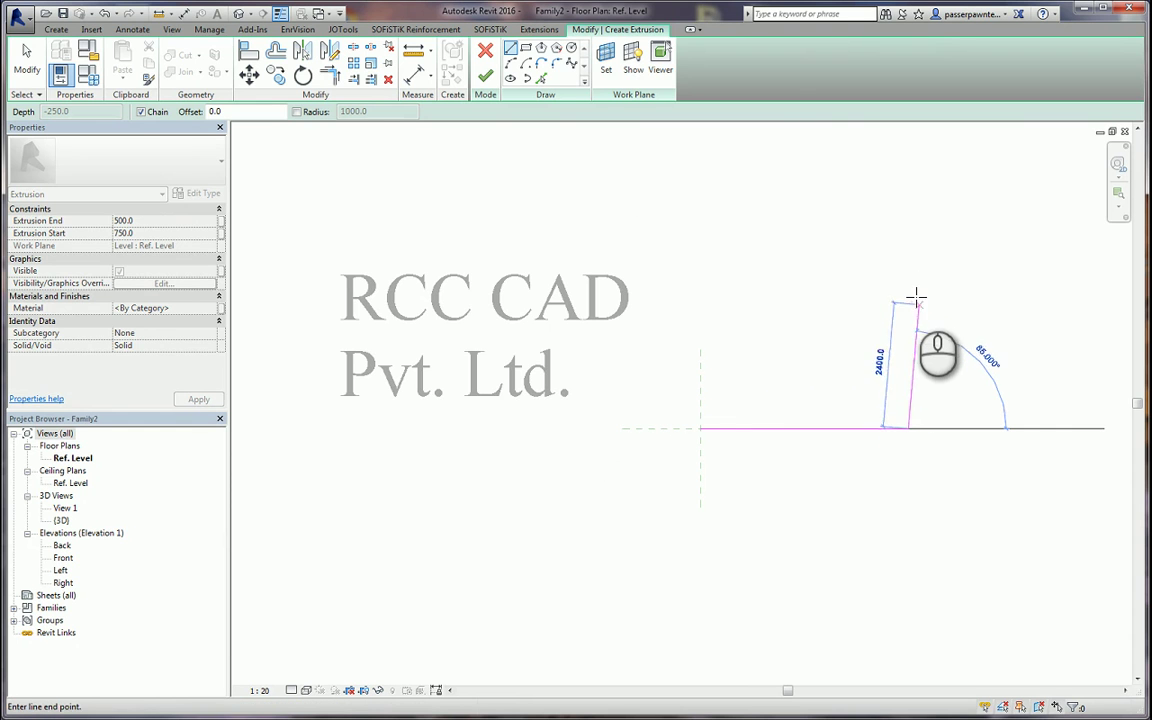
text(40)
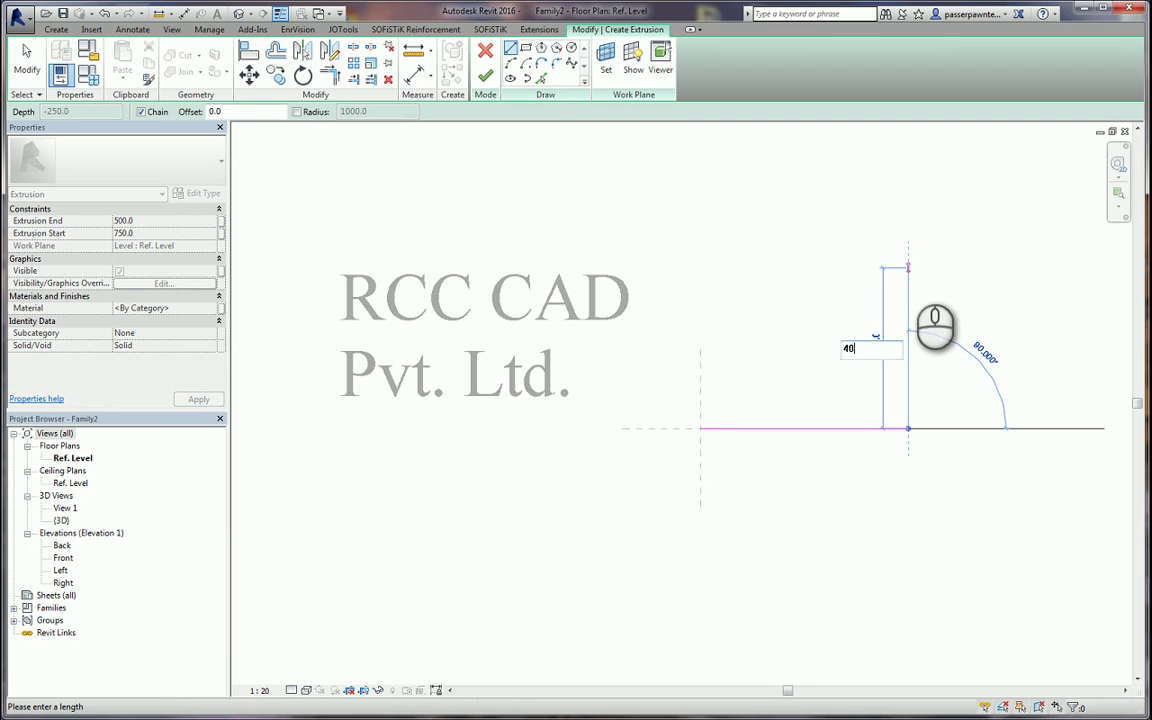
text(30.00)
key(Return)
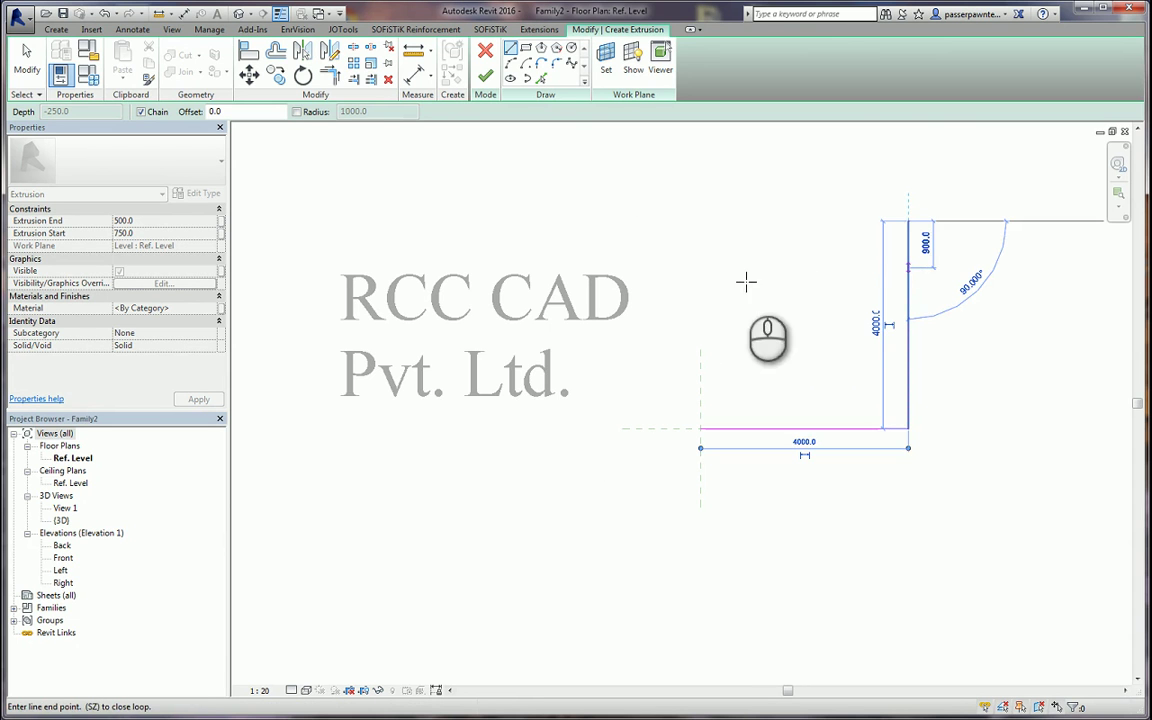
click(703, 221)
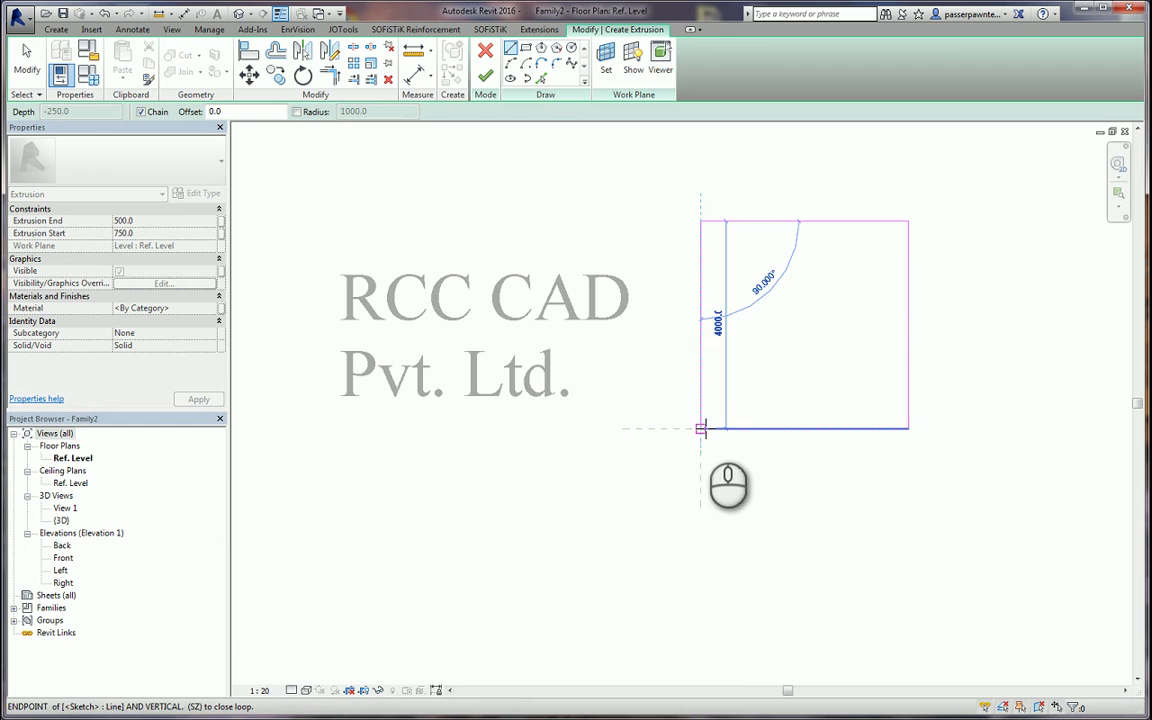
click(703, 427)
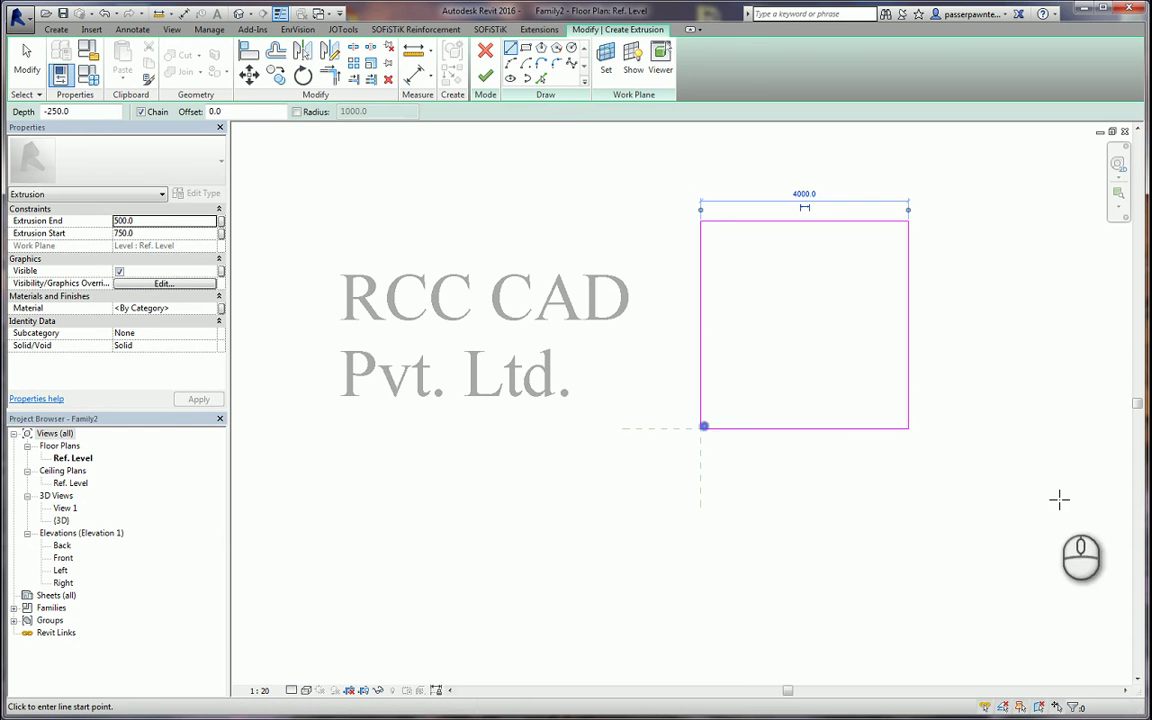
Set the footing extrusion's Extrusion Start to 0 and Extrusion End to 750.
click(155, 233)
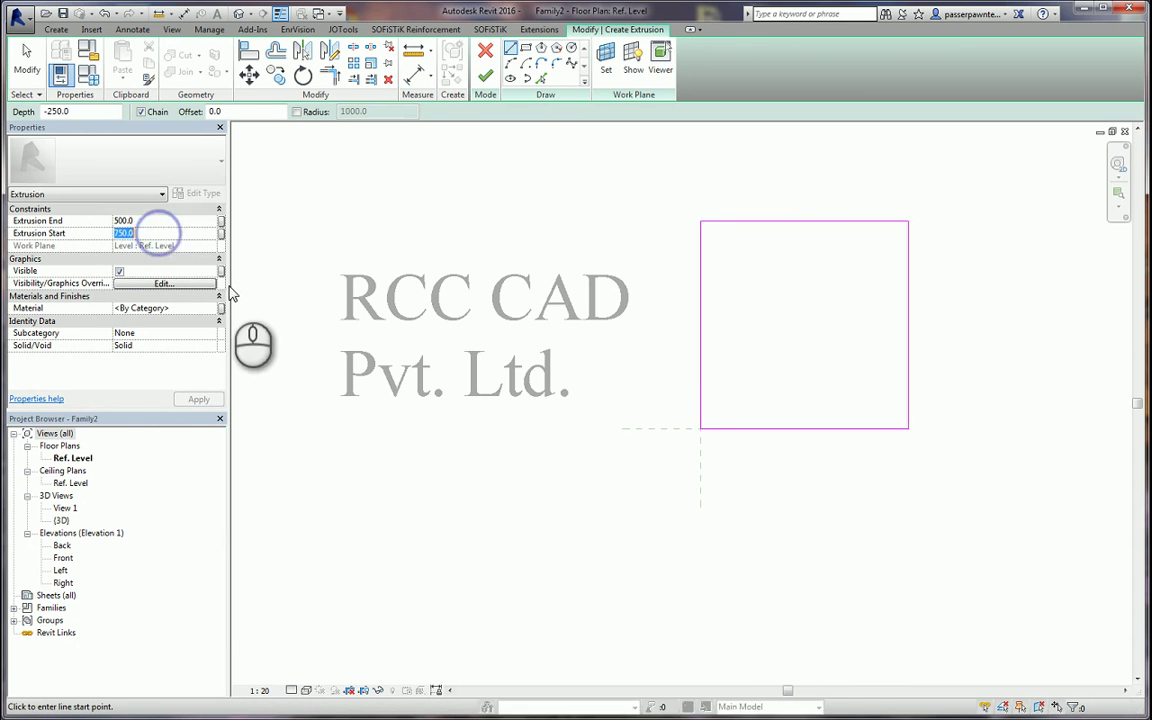
double_click(155, 233)
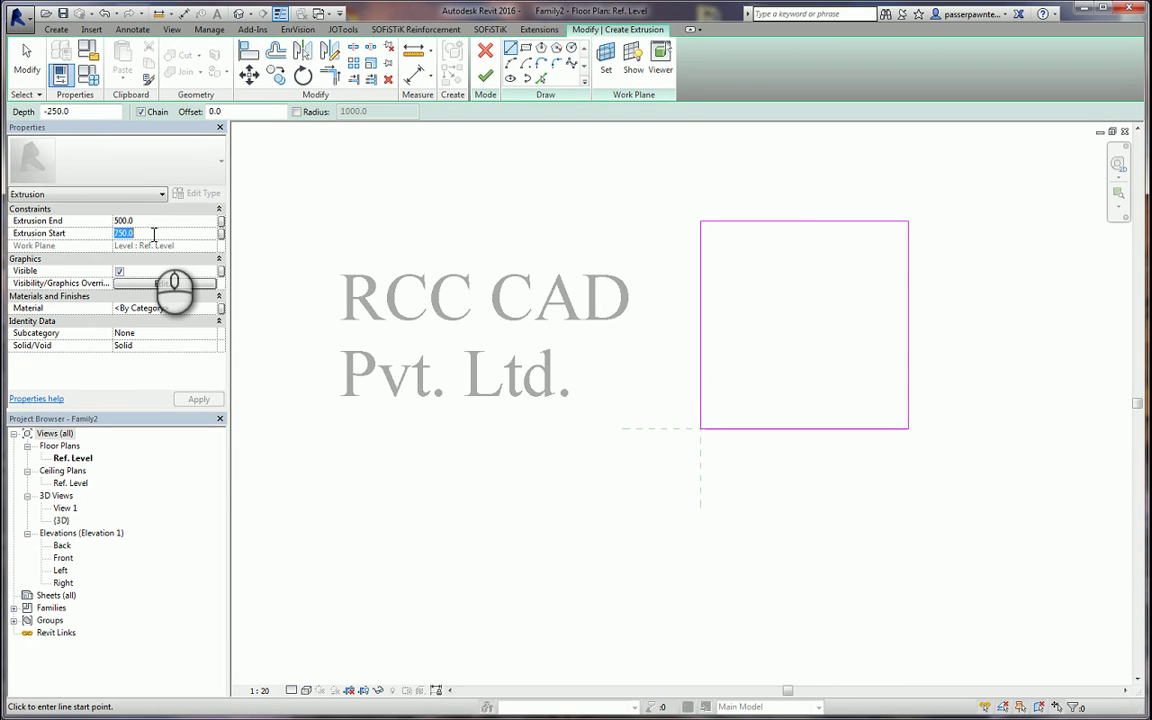
text(0)
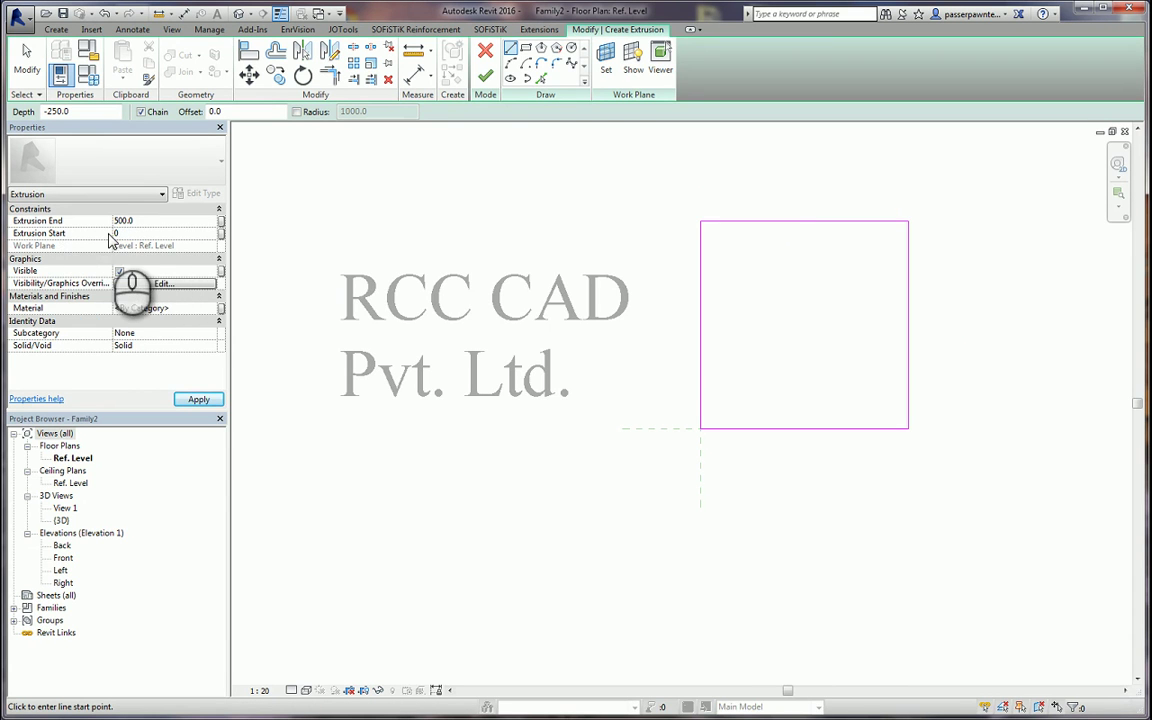
click(140, 220)
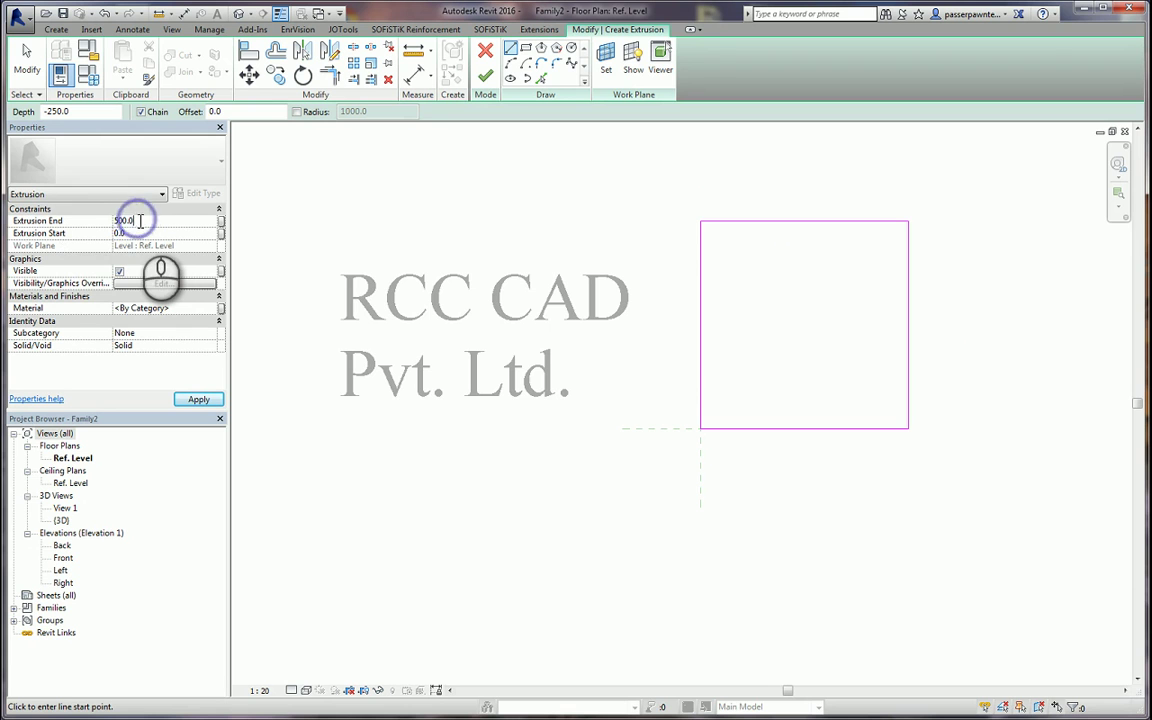
double_click(138, 221)
text(75)
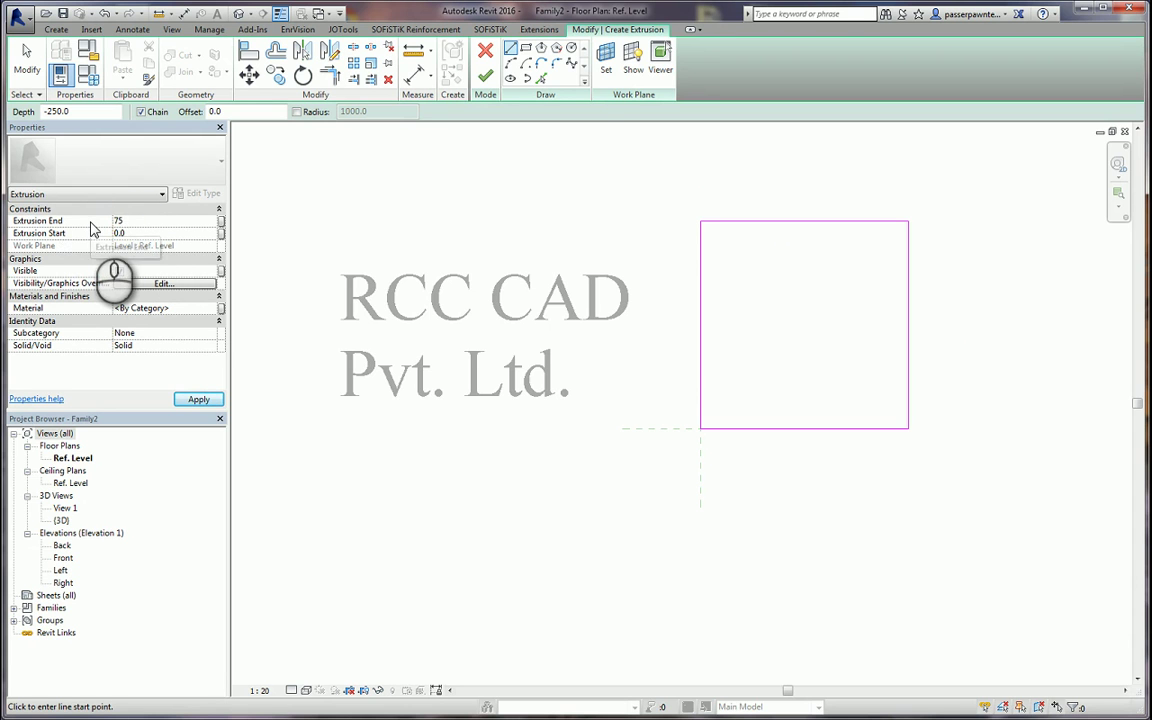
text(0)
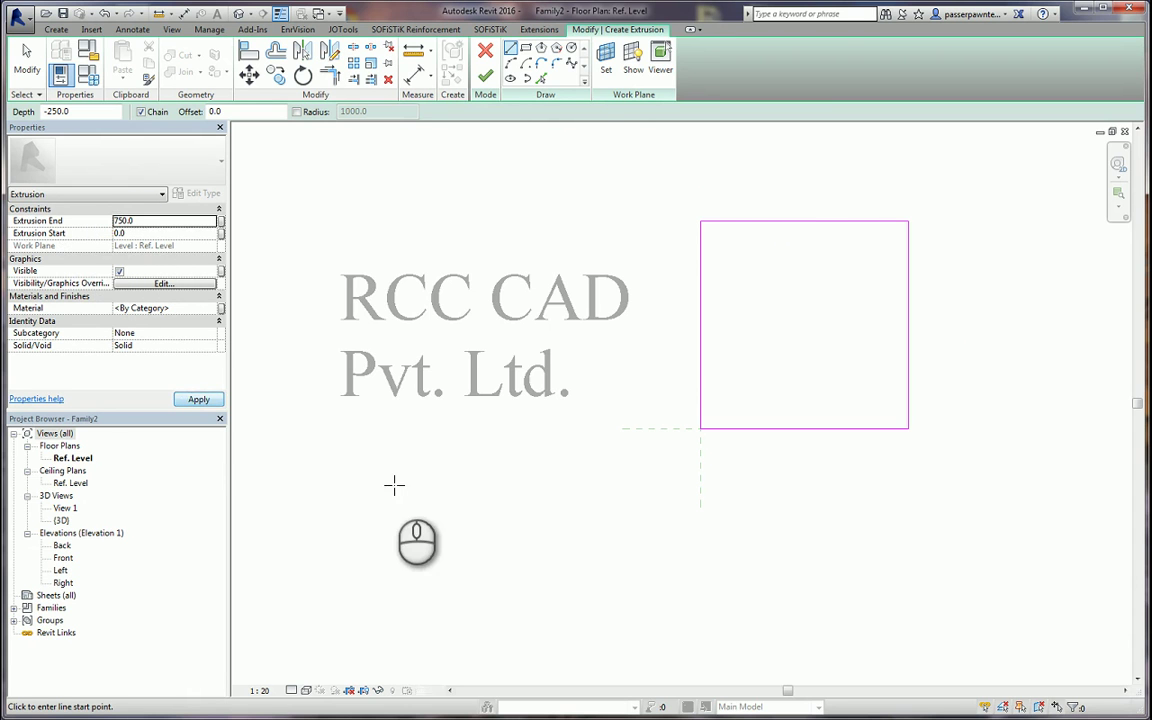
Finish the footing sketch and view the 4000 × 4000, 750-thick slab in the default 3D view.
click(487, 82)
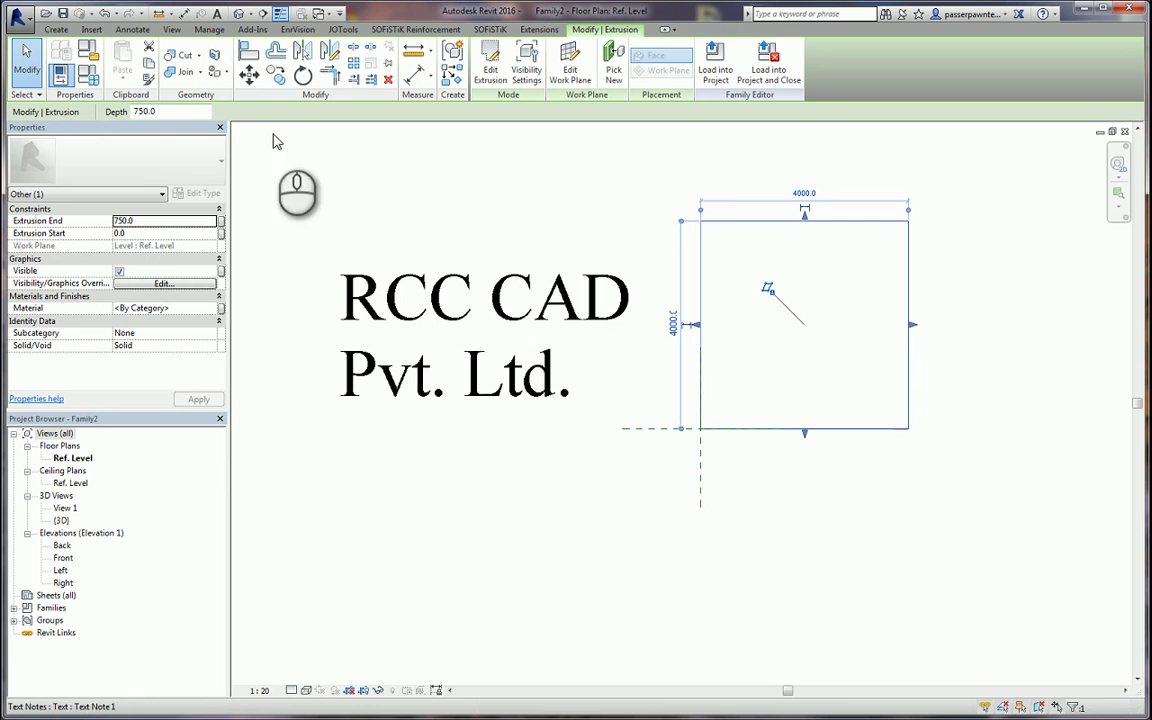
click(239, 13)
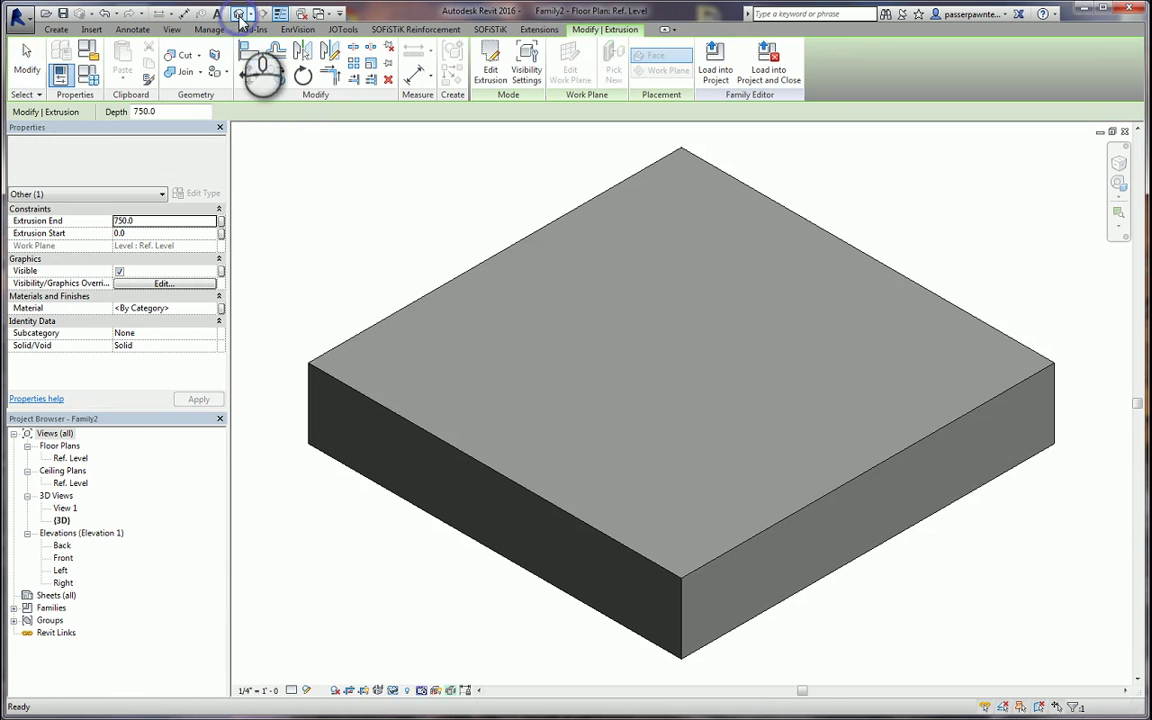
click(403, 250)
scroll(697, 428, down, 2)
scroll(697, 428, up, 1)
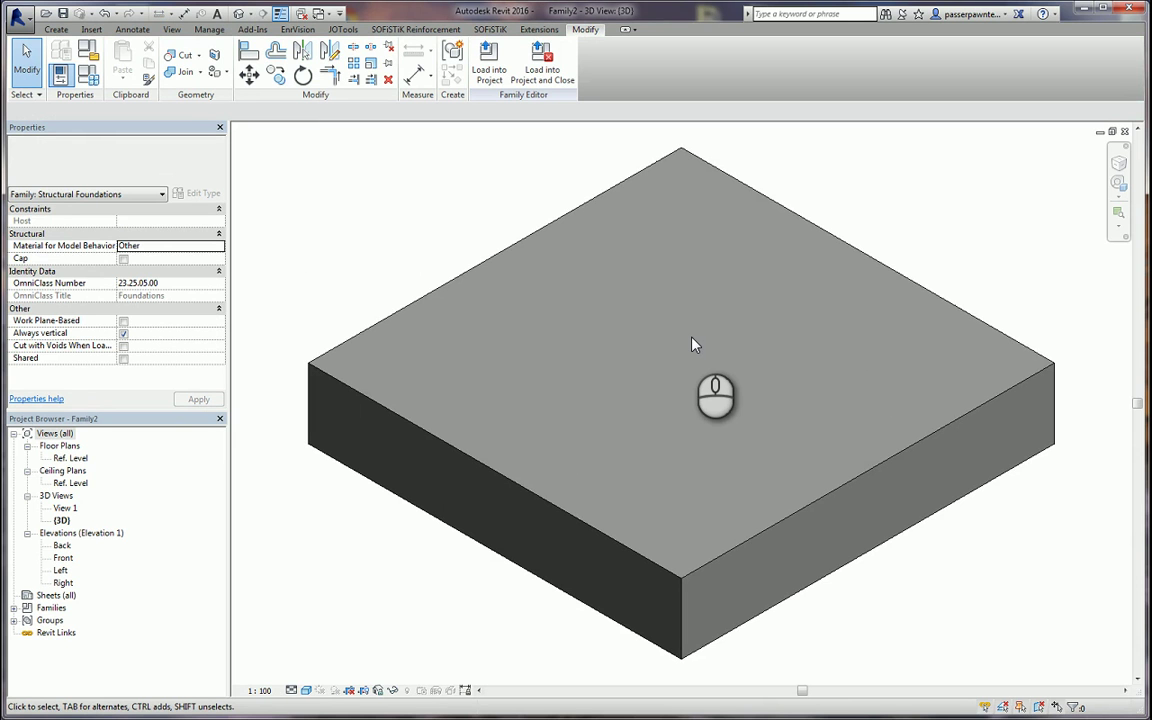
Return to the Ref. Level plan and start a second solid extrusion for the pedestal.
double_click(72, 458)
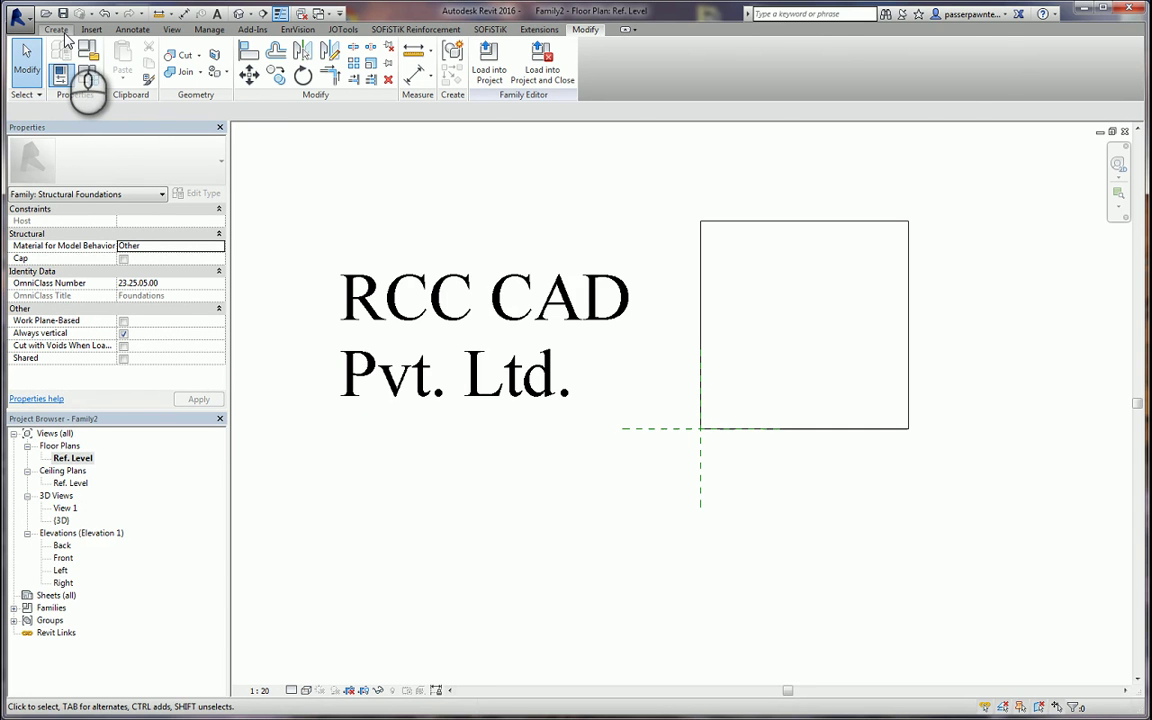
click(58, 30)
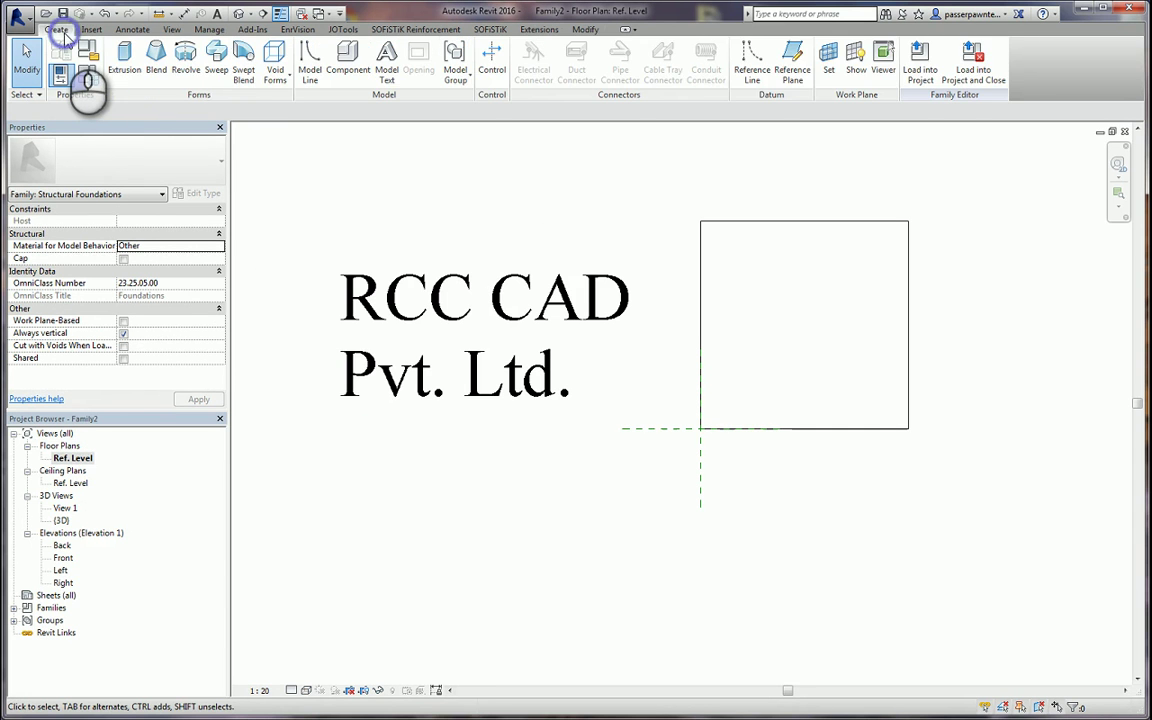
click(122, 78)
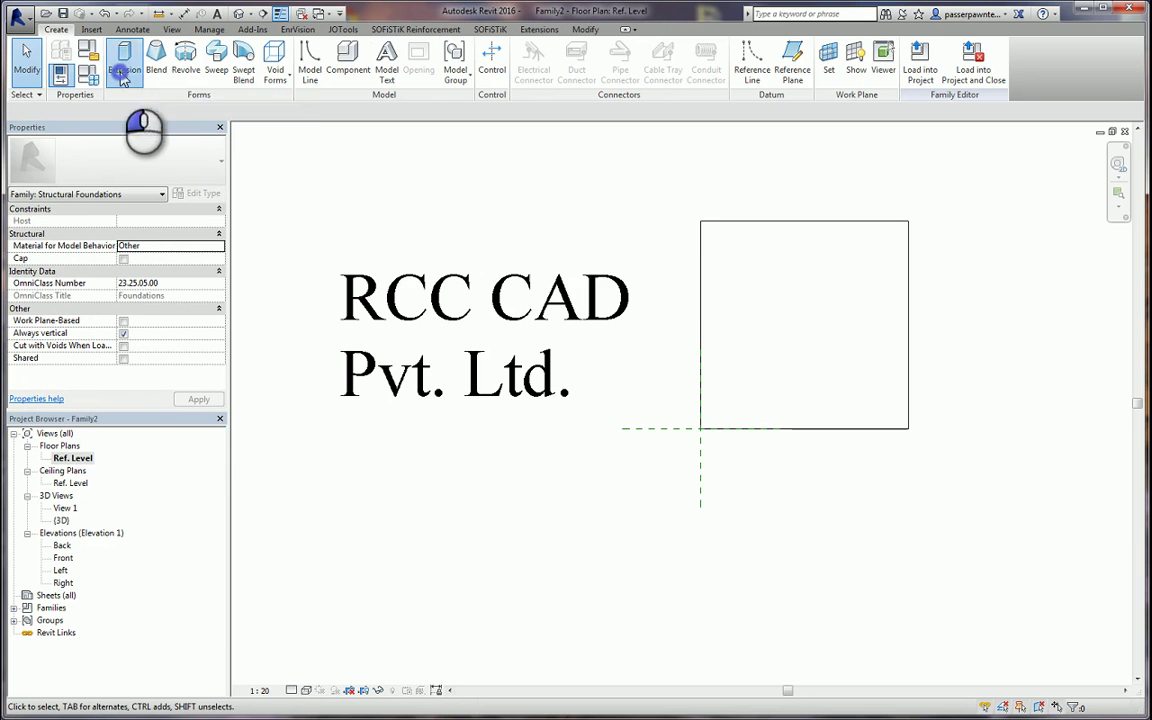
middle_drag(545, 353, 379, 393)
scroll(379, 393, down, 2)
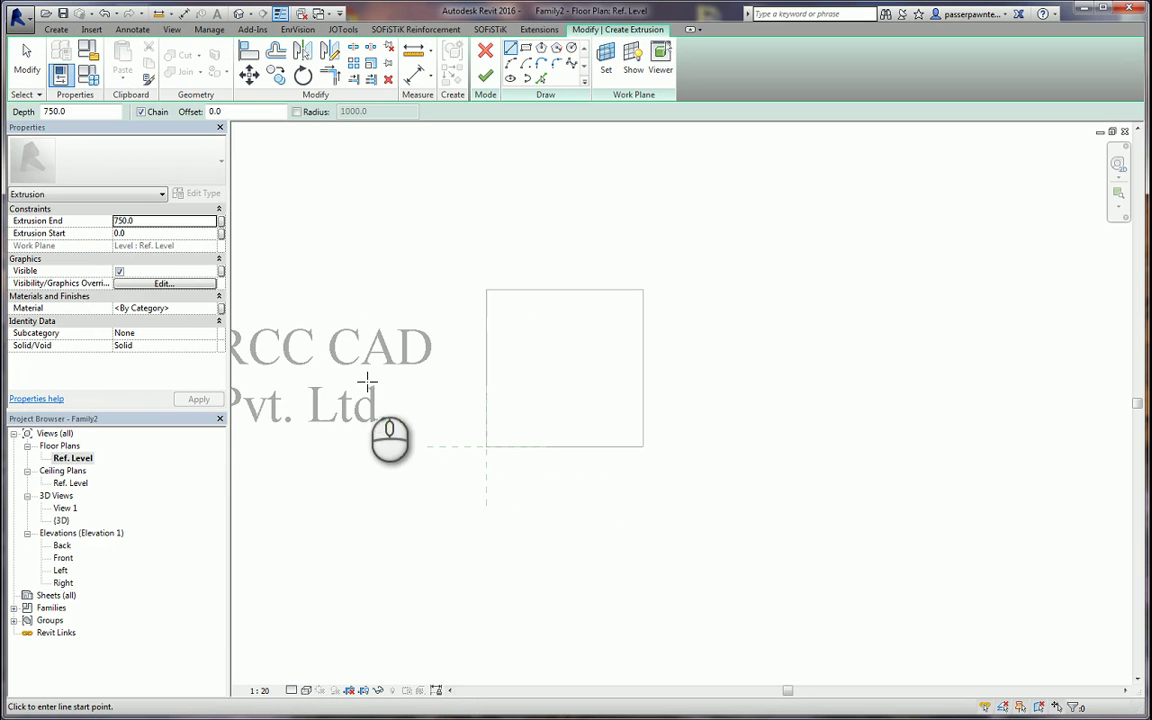
Draw a closed 3000 × 3000 square profile beside the footing outline.
click(717, 409)
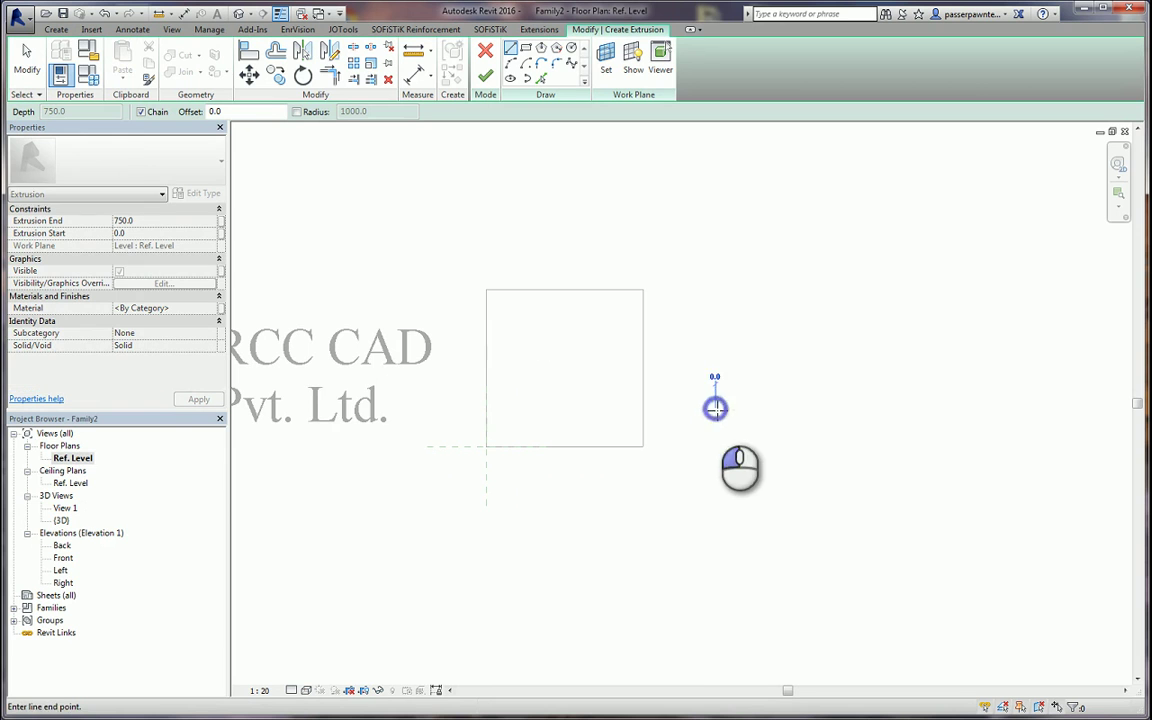
text(3000)
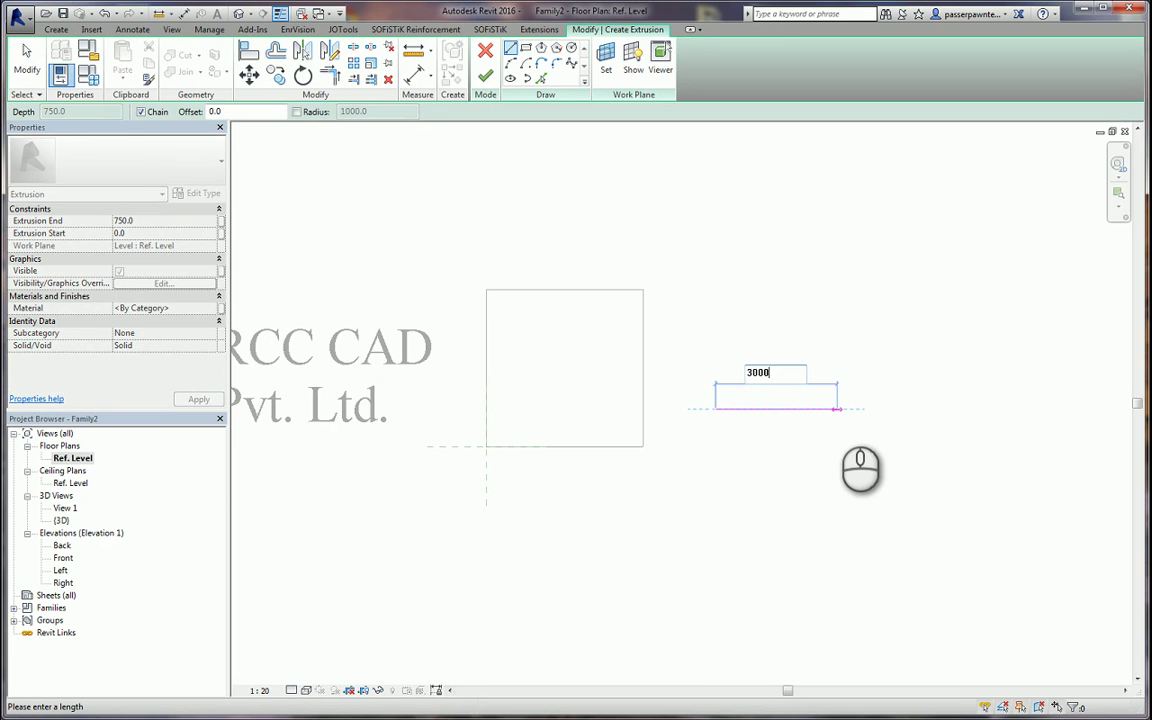
key(Return)
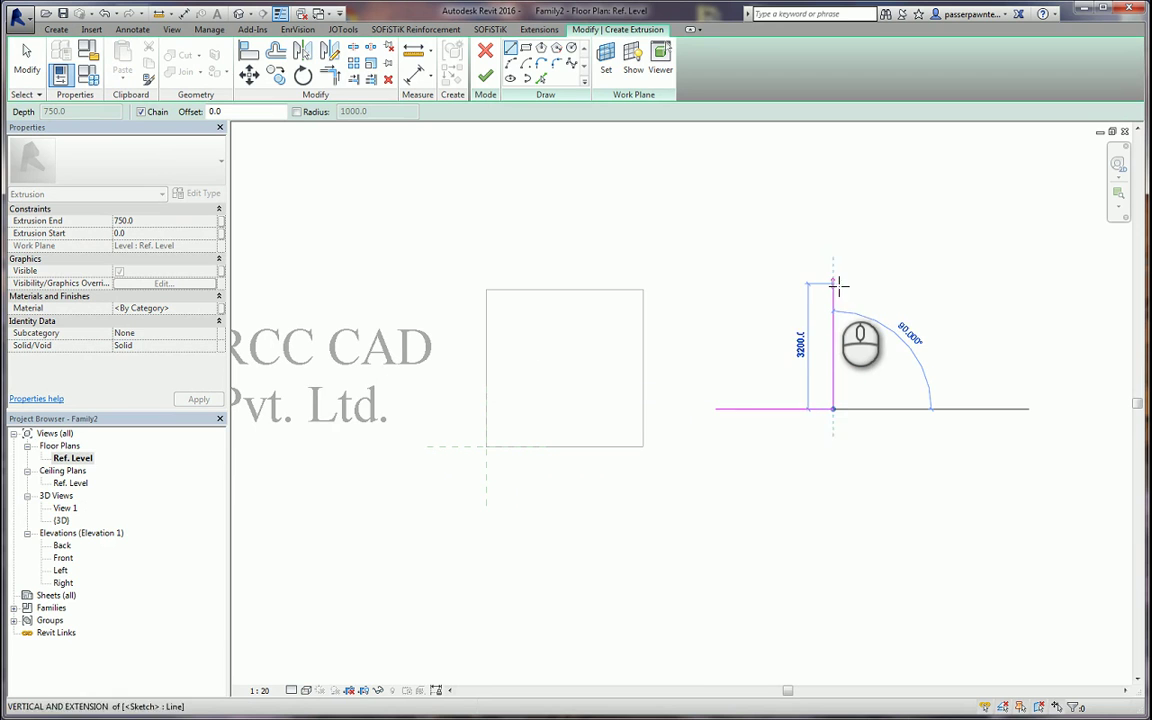
text(3000)
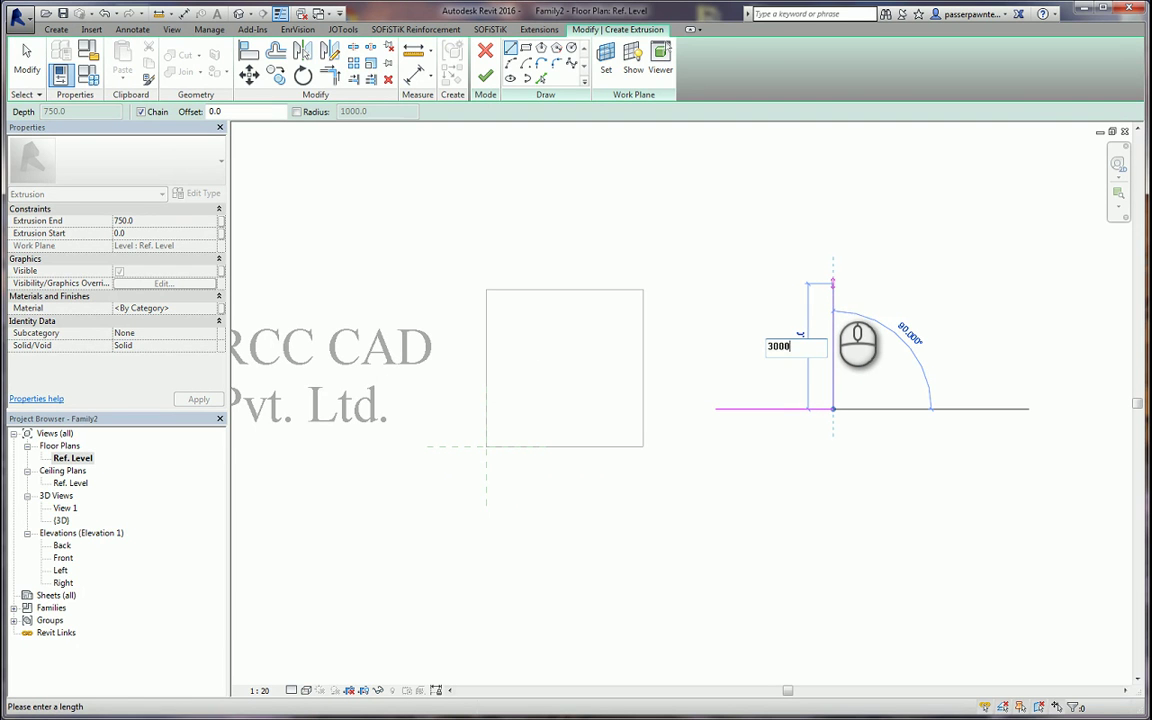
key(Return)
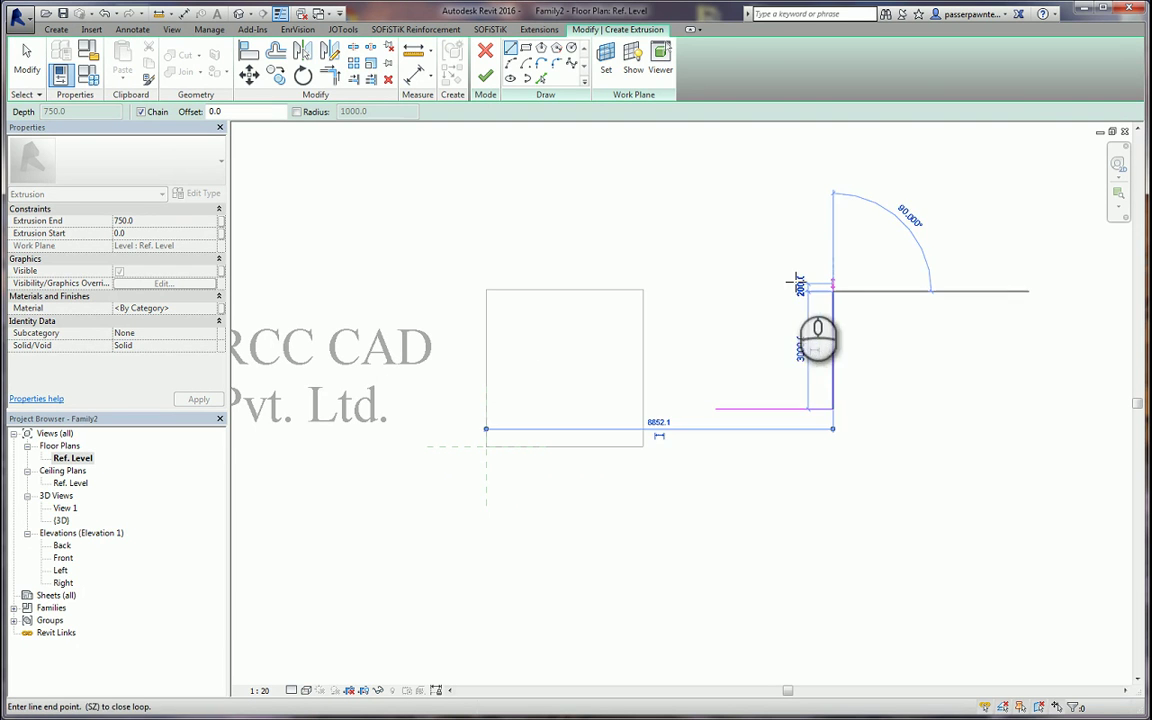
click(715, 291)
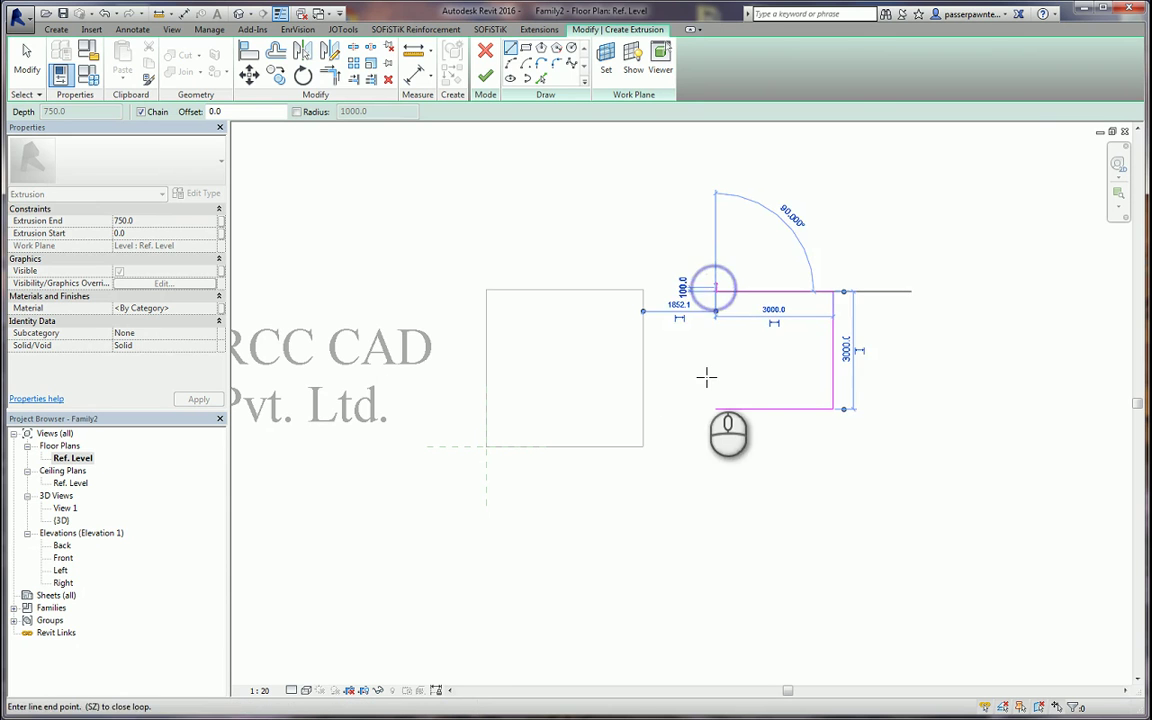
click(715, 406)
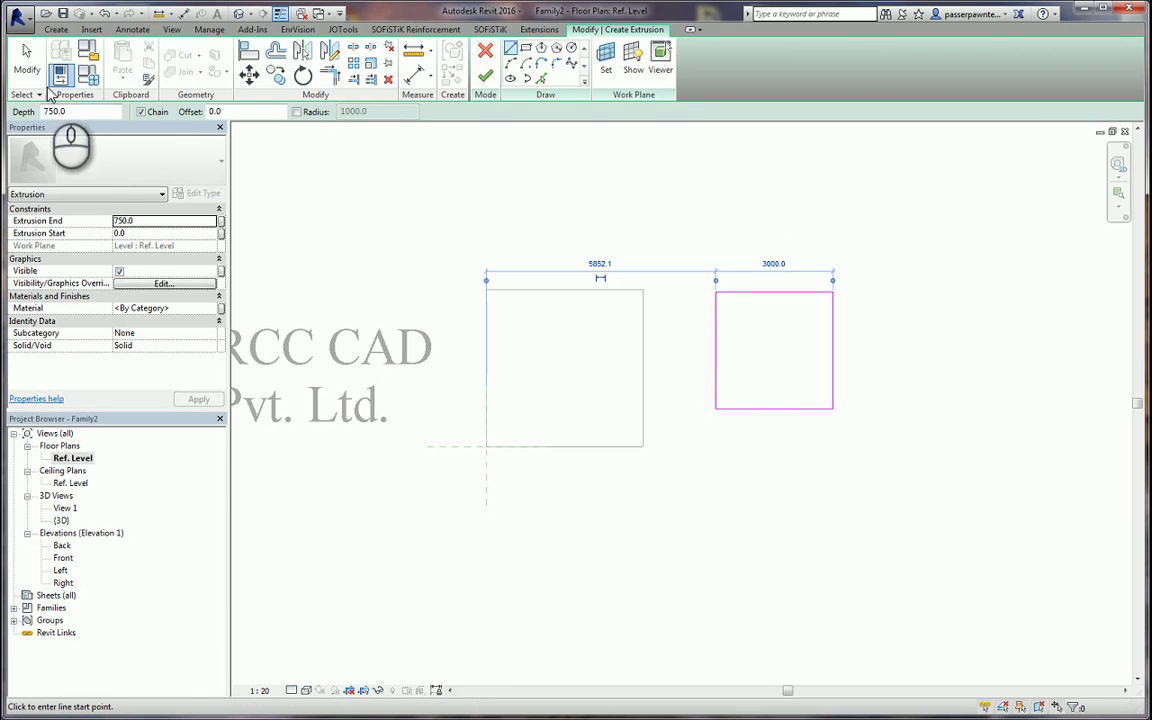
click(27, 60)
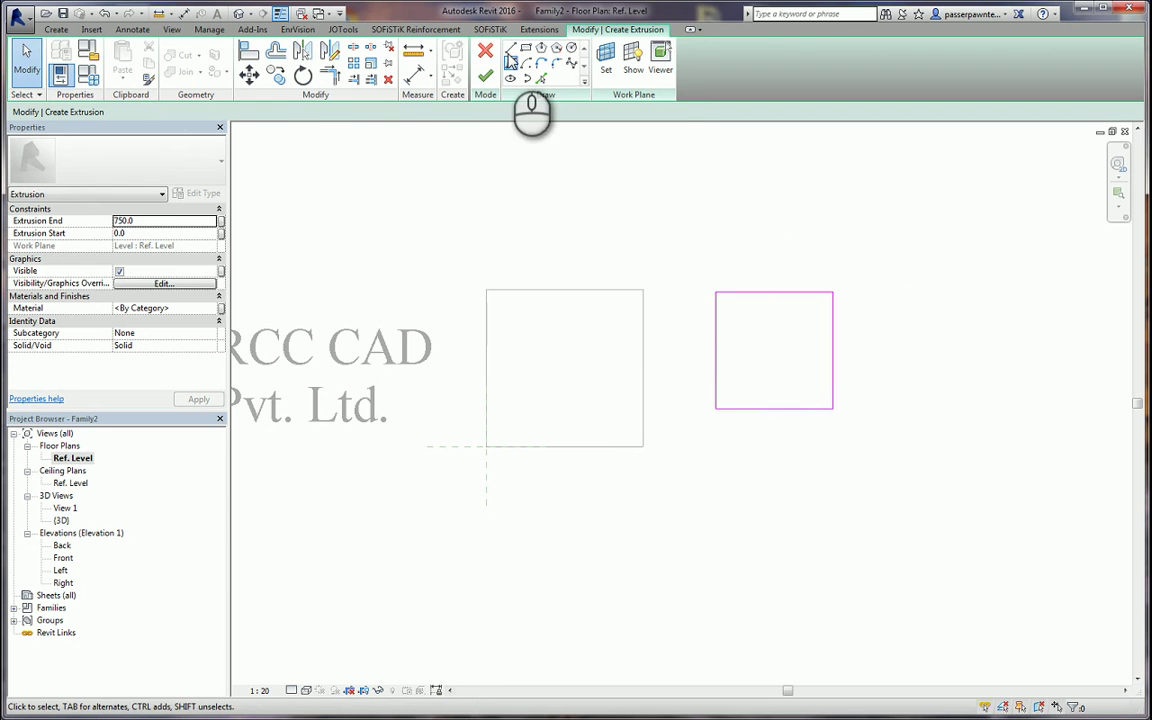
Draw corner-to-corner diagonals across both the pedestal square and the footing outline.
click(510, 49)
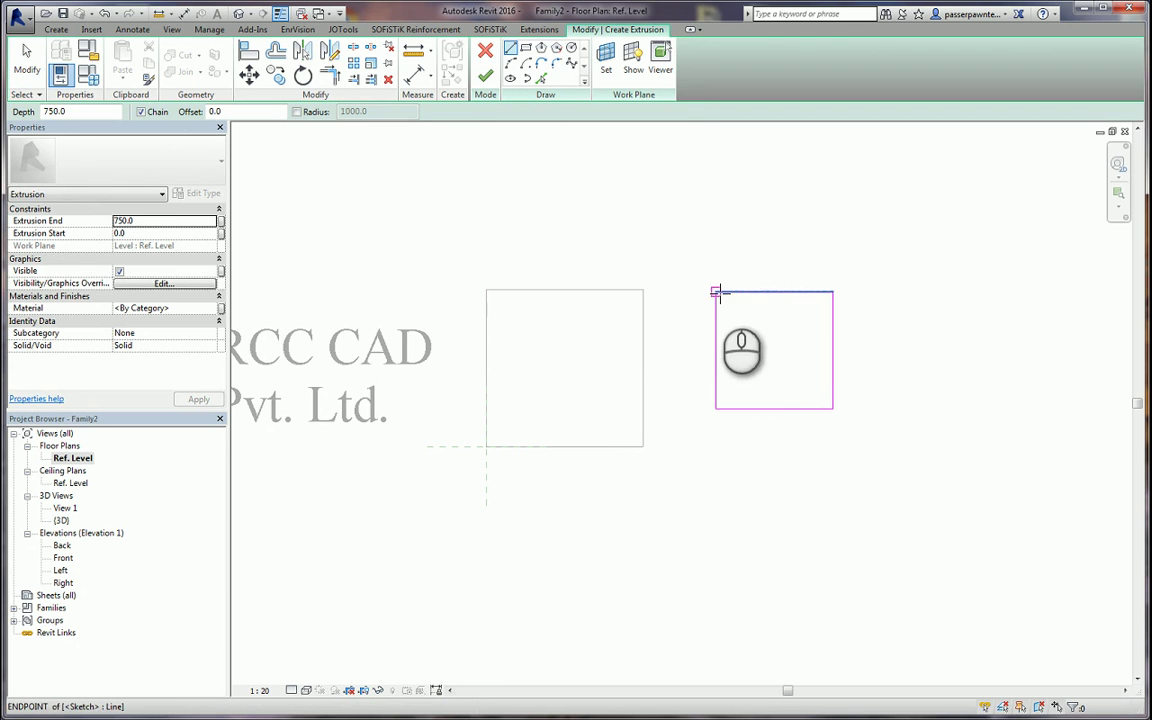
click(716, 292)
click(833, 408)
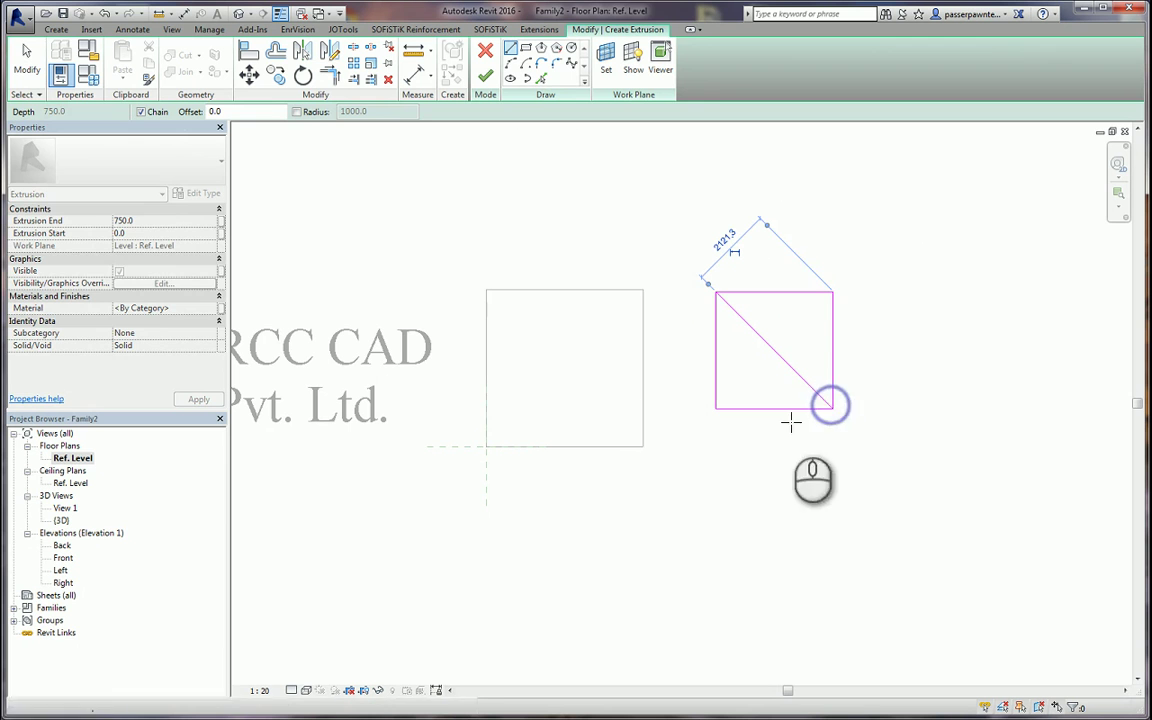
click(487, 291)
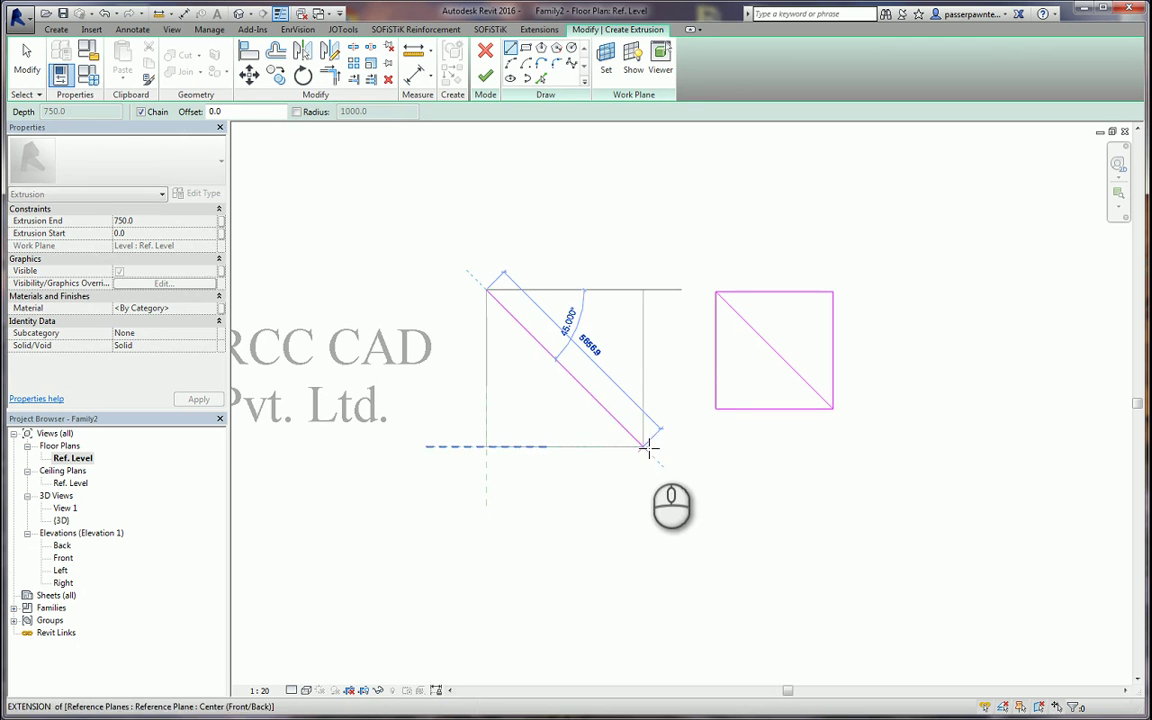
click(643, 446)
click(27, 70)
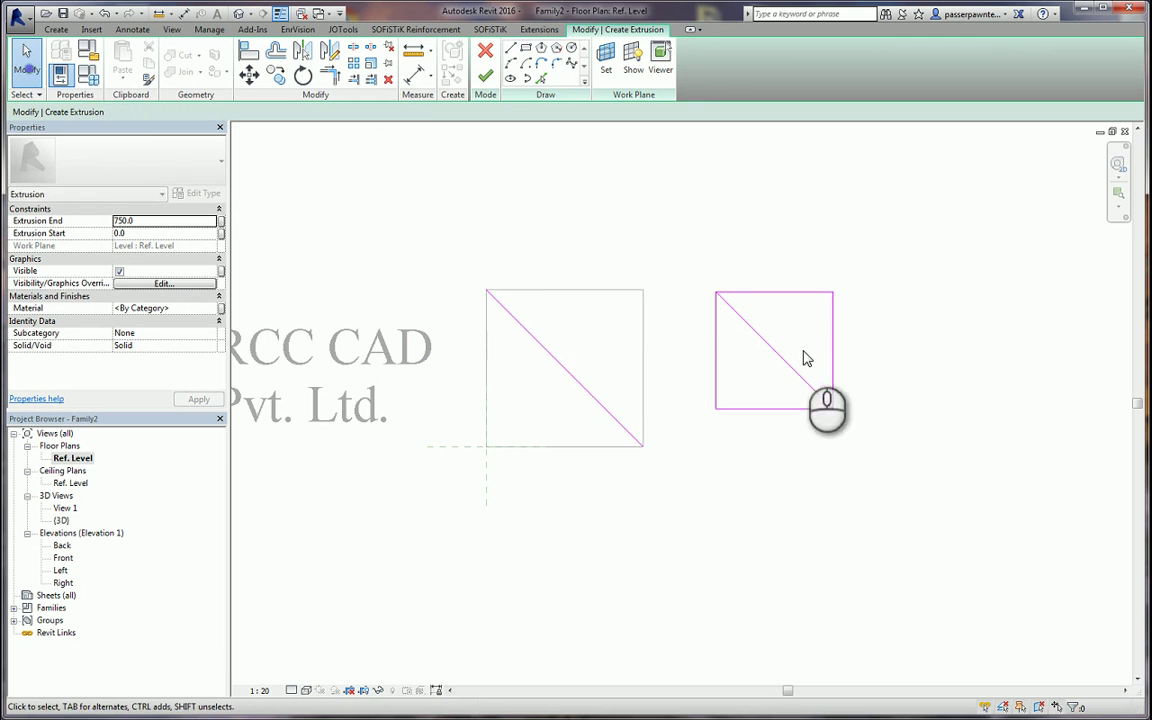
Move the pedestal square from its diagonal midpoint to the footing's centre.
mouse_move(697, 258)
mouse_down()
mouse_move(818, 403)
mouse_move(870, 430)
mouse_up()
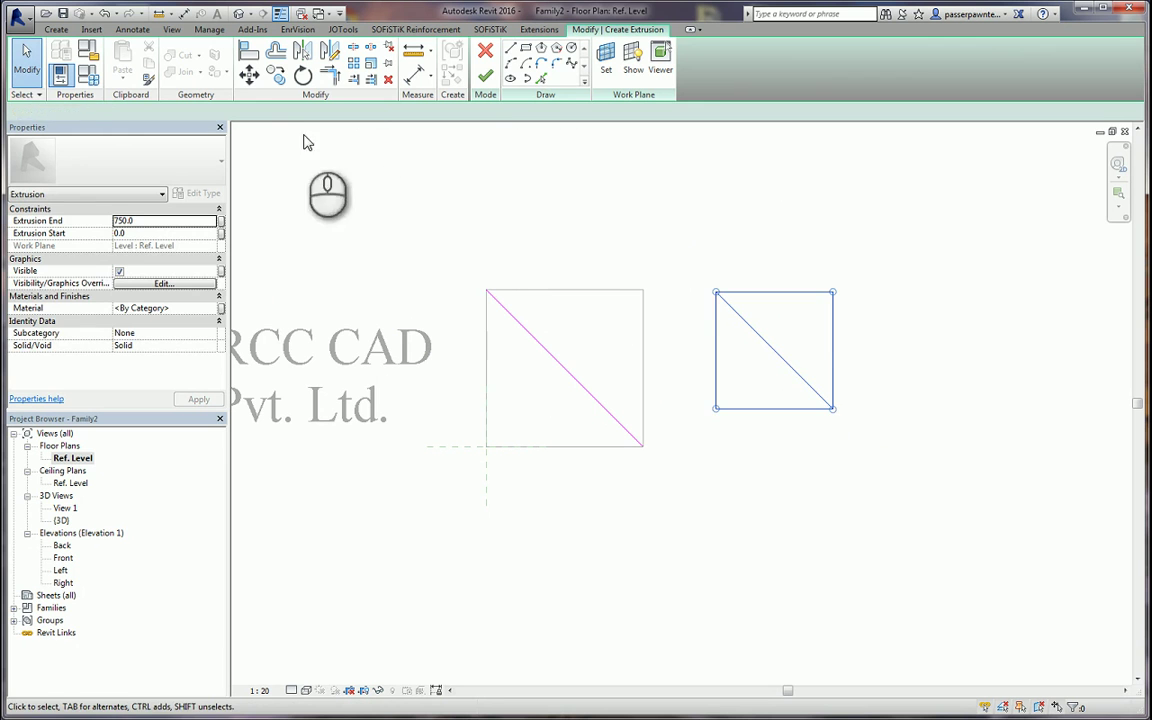
click(249, 75)
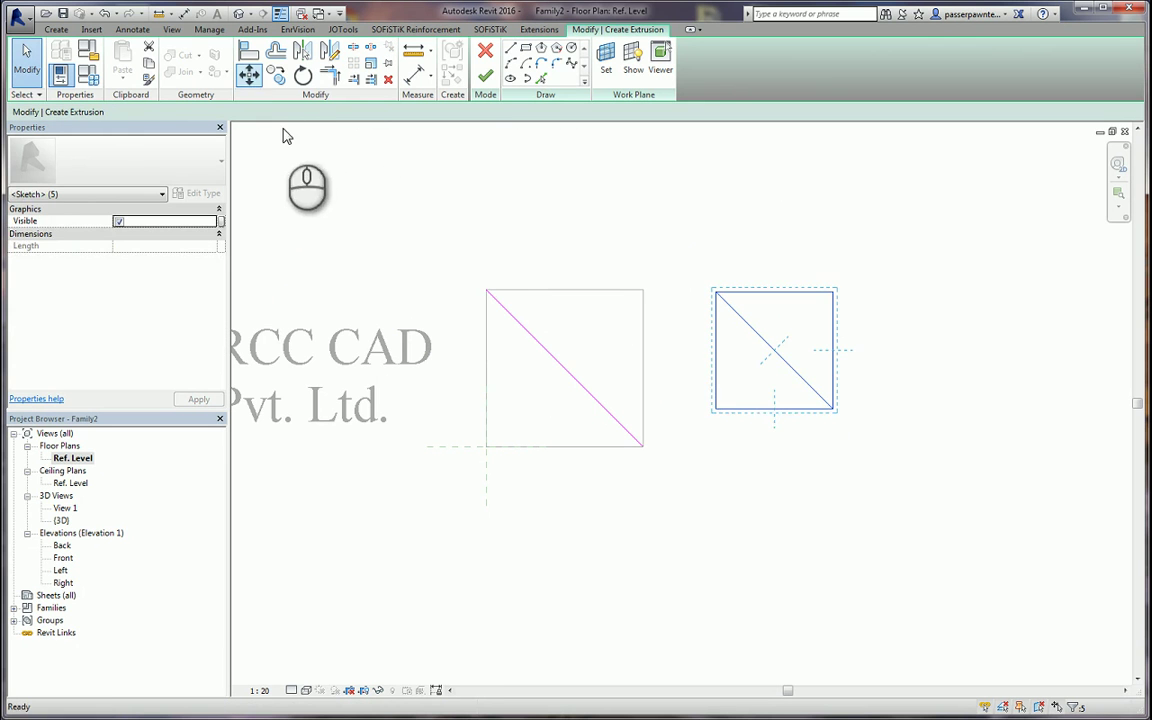
click(772, 352)
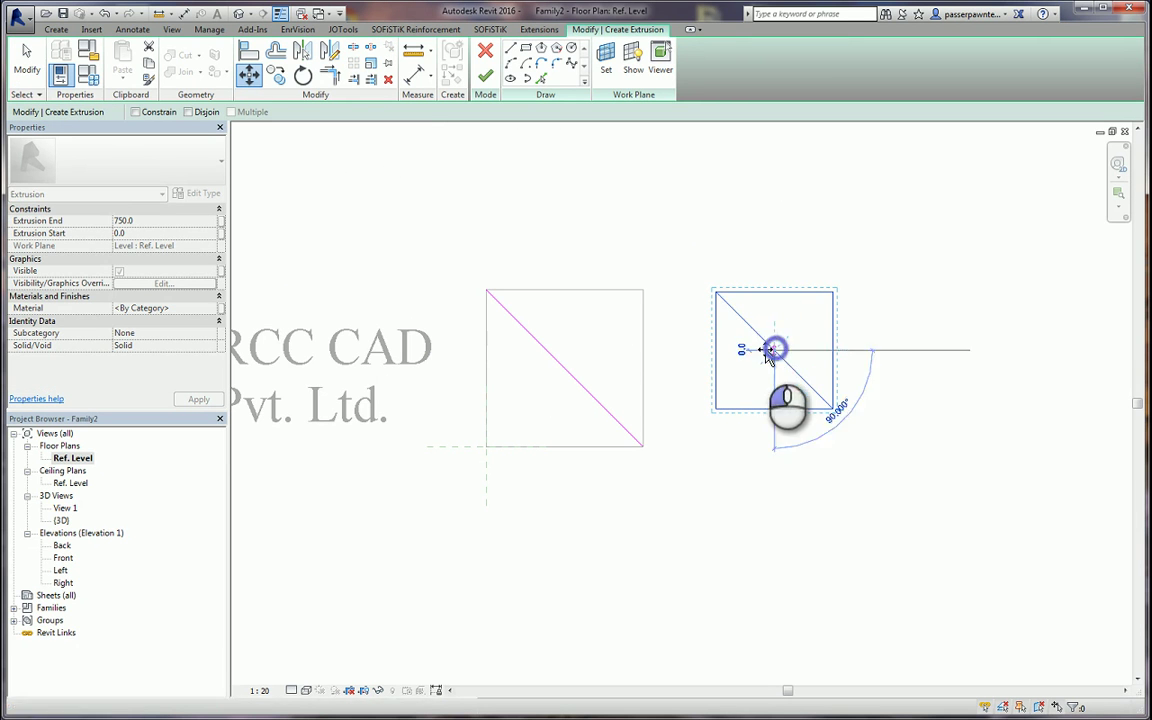
click(565, 370)
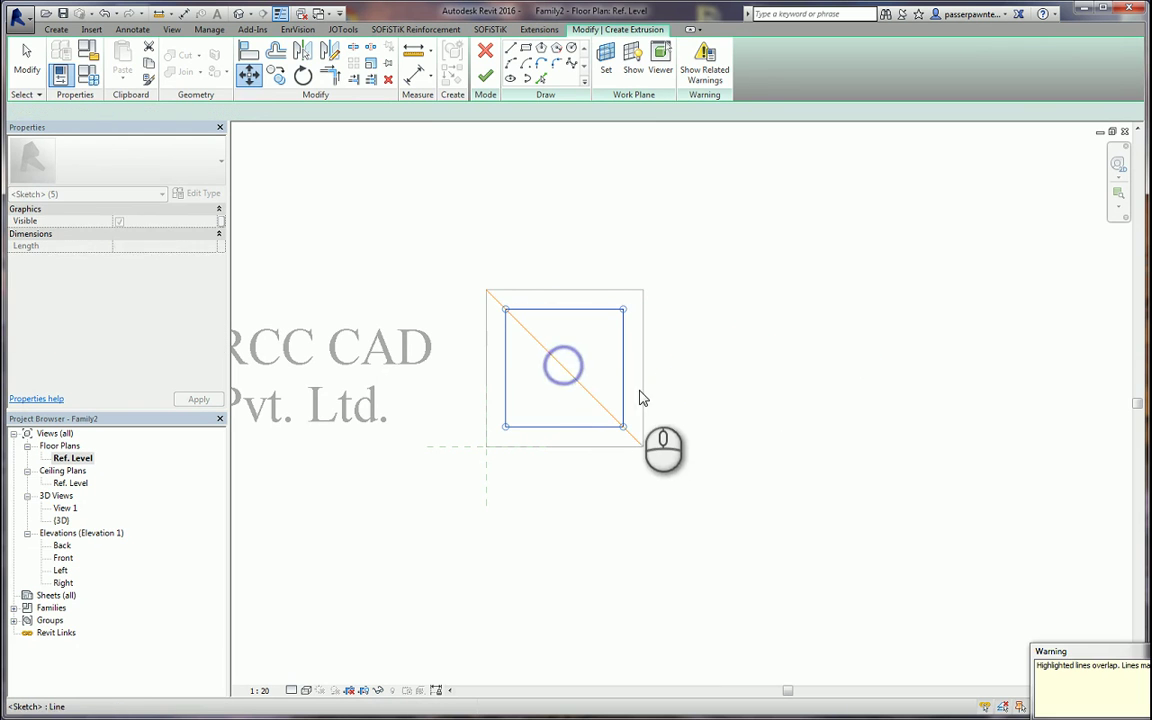
Delete the leftover diagonal construction line.
click(642, 430)
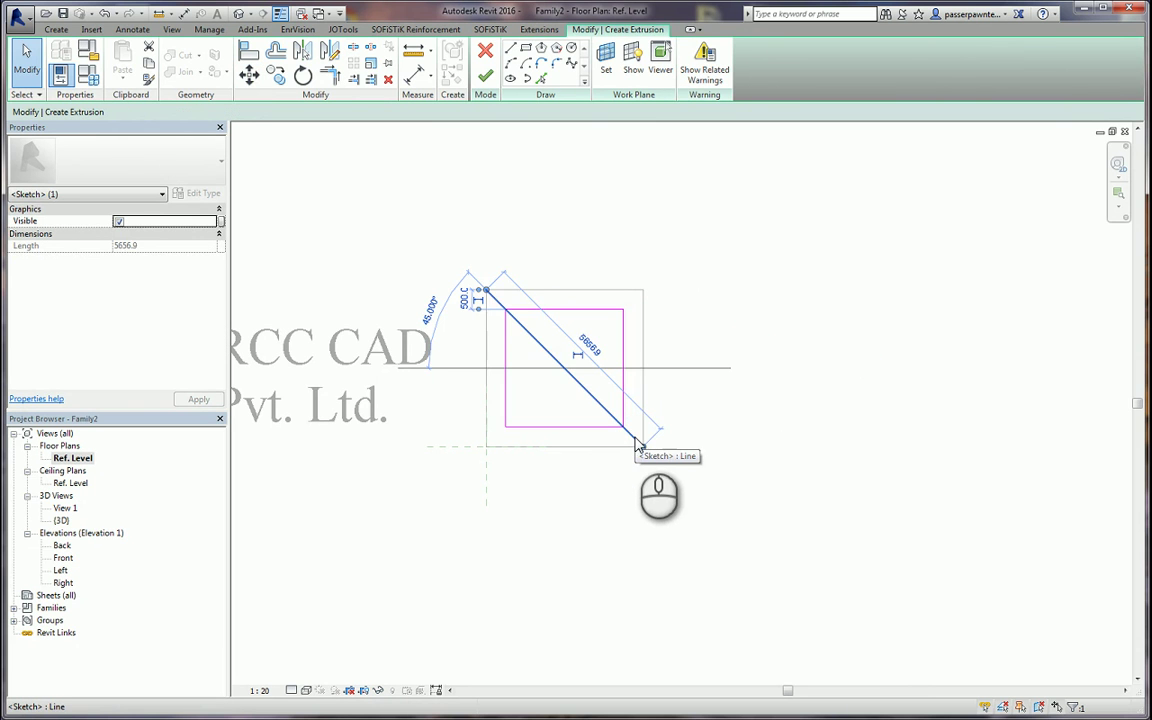
key(Escape)
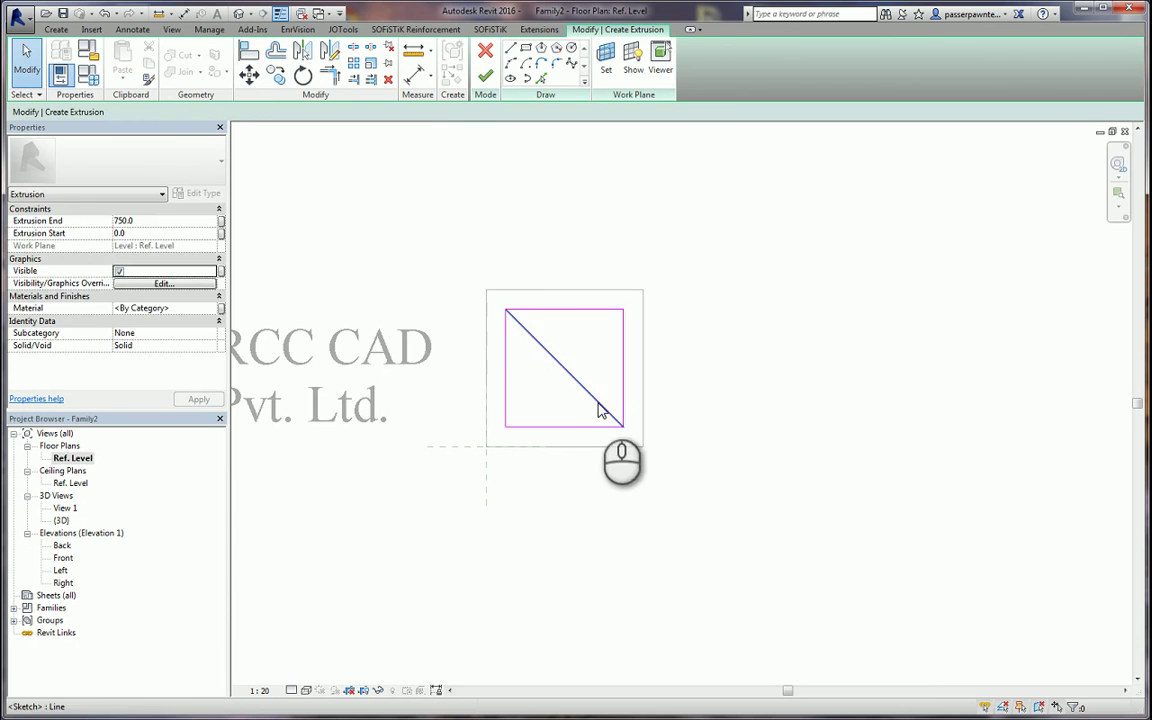
click(596, 404)
key(Delete)
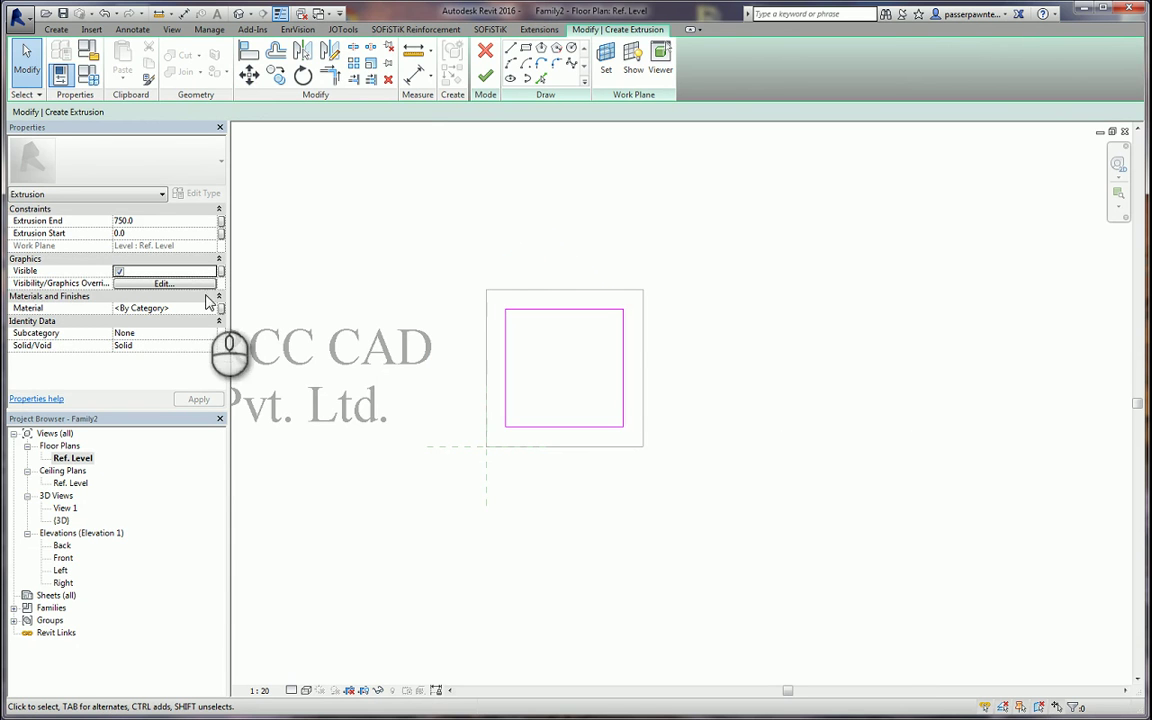
Set the pedestal extrusion's Extrusion Start to 750 and Extrusion End to 1250.
click(177, 234)
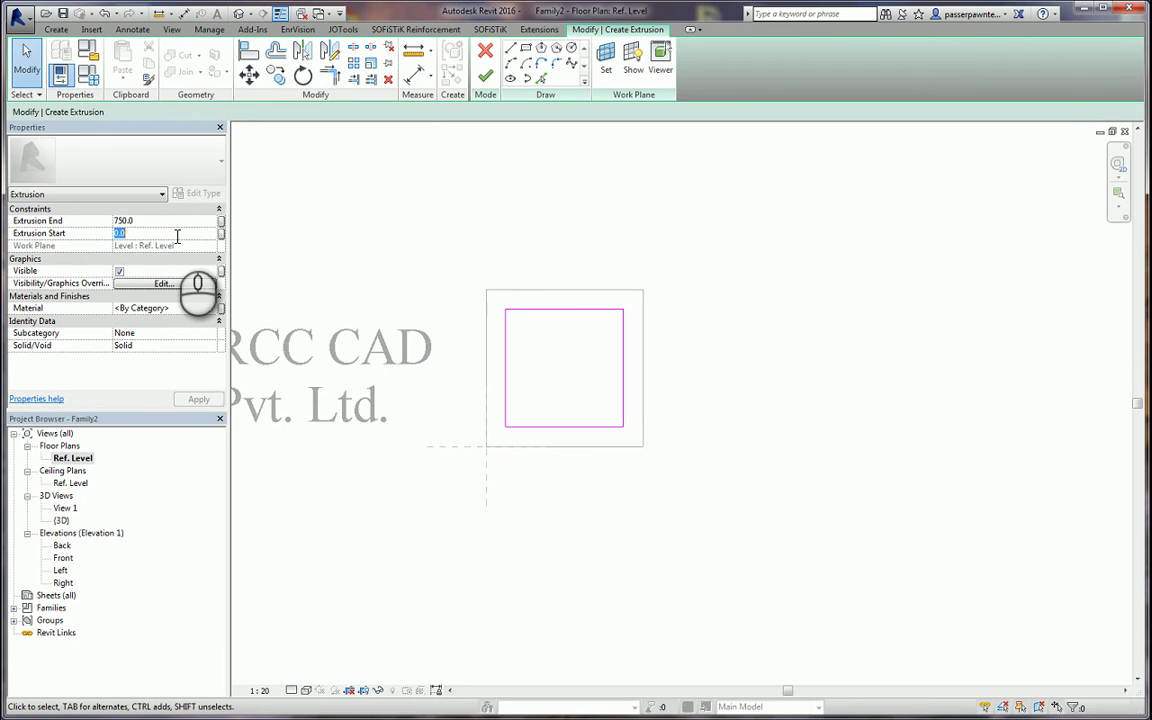
text(750)
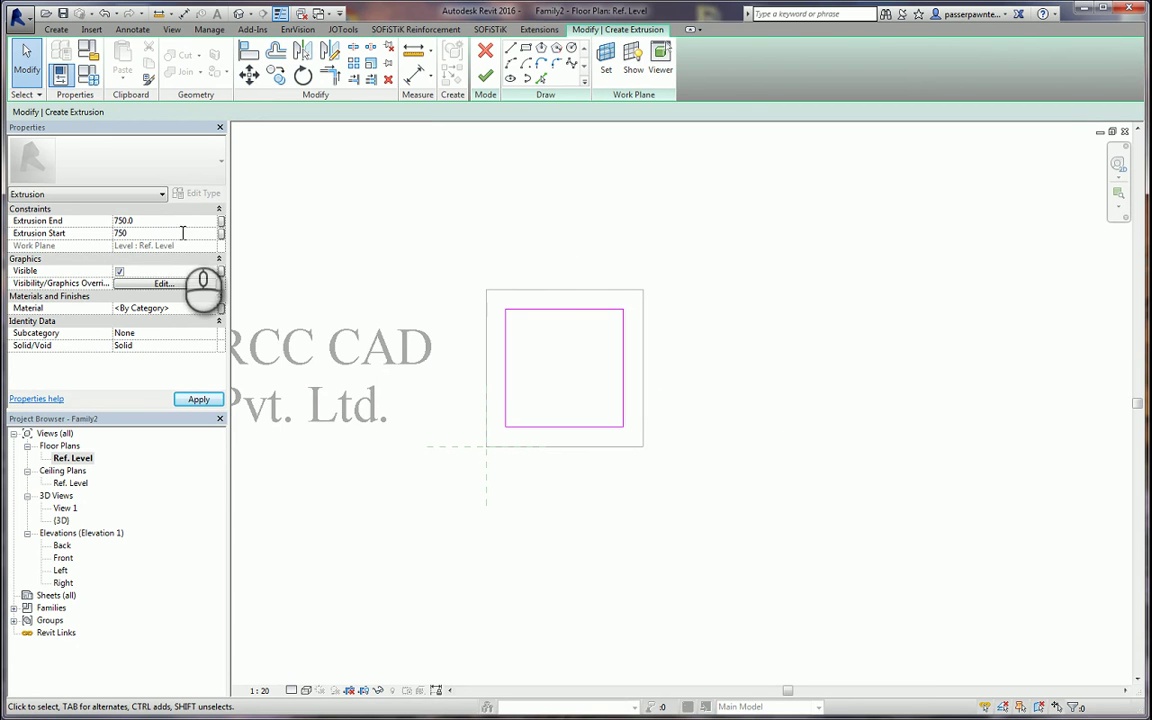
click(149, 220)
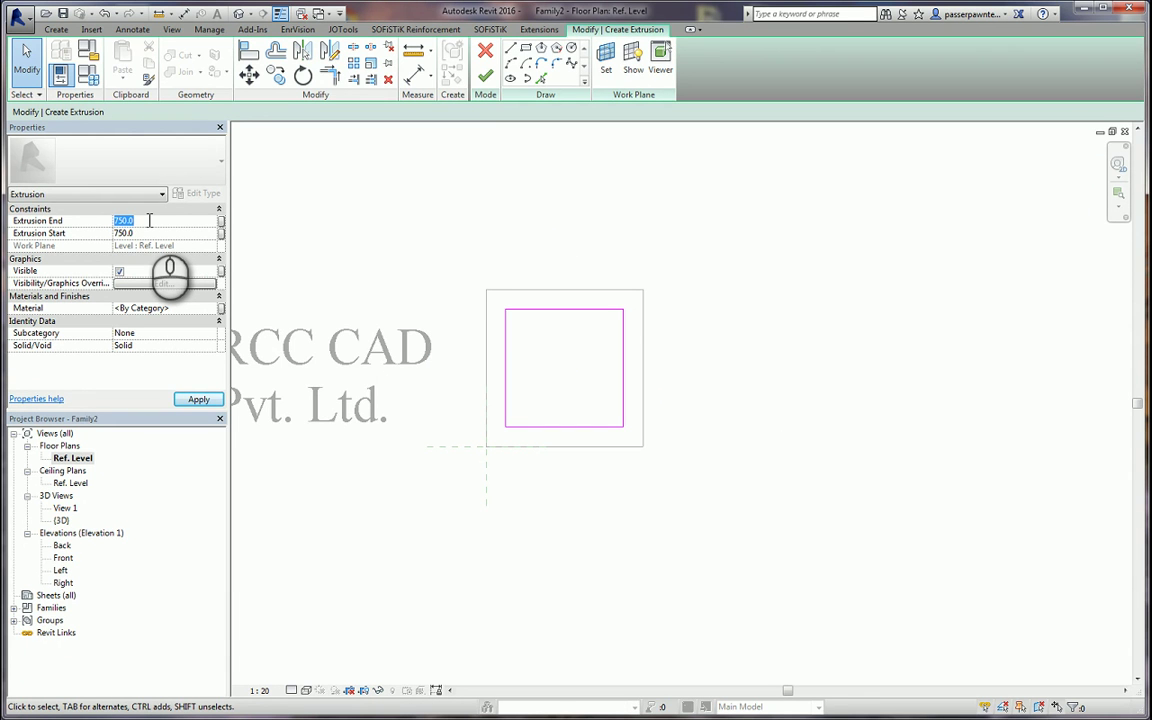
text(1250)
Finish the pedestal, review the stepped foundation in 3D, then return to the Ref. Level plan.
click(485, 76)
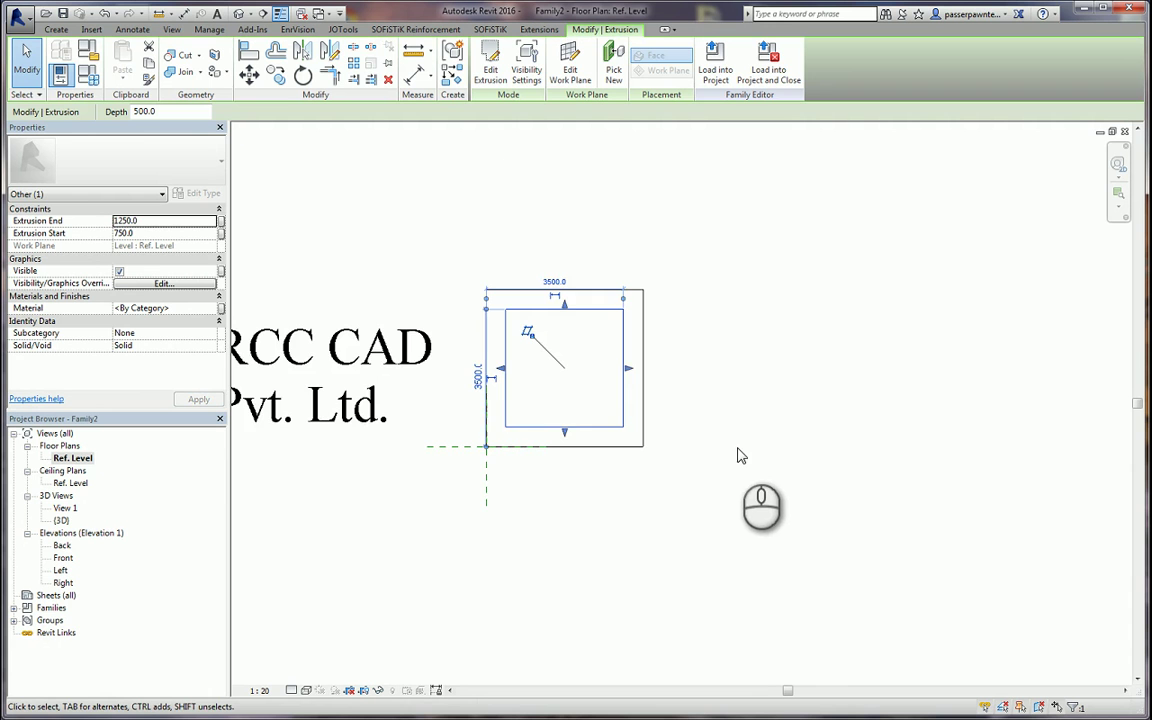
middle_drag(738, 456, 833, 470)
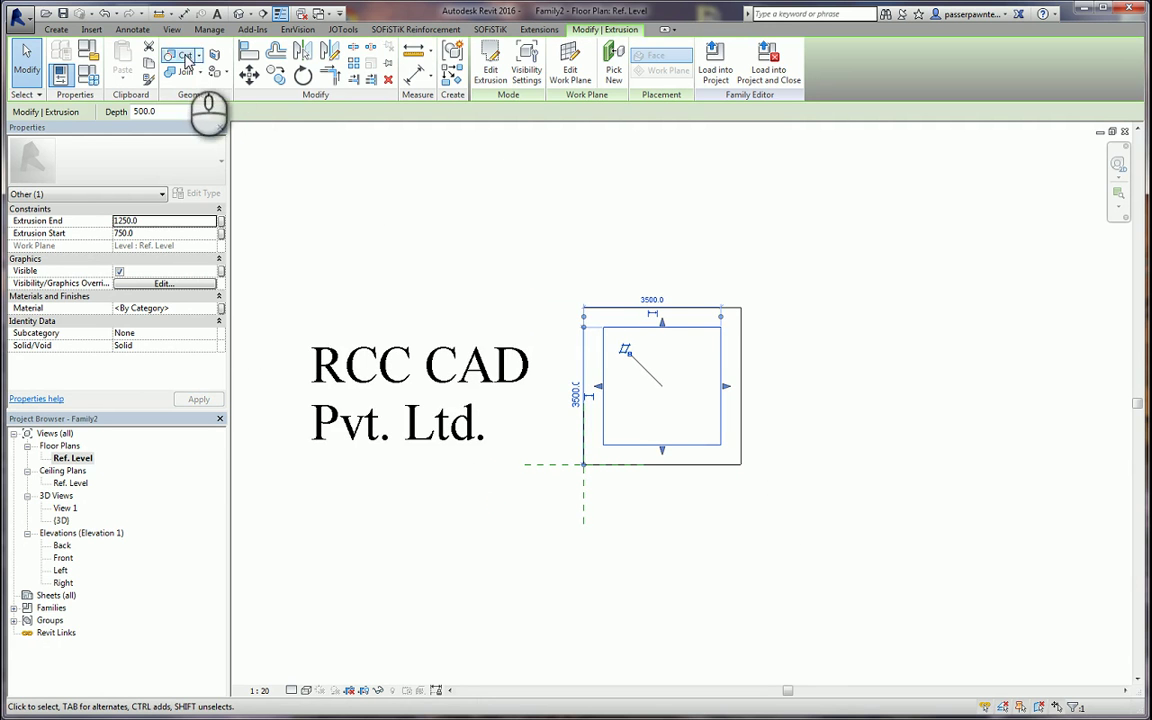
click(239, 13)
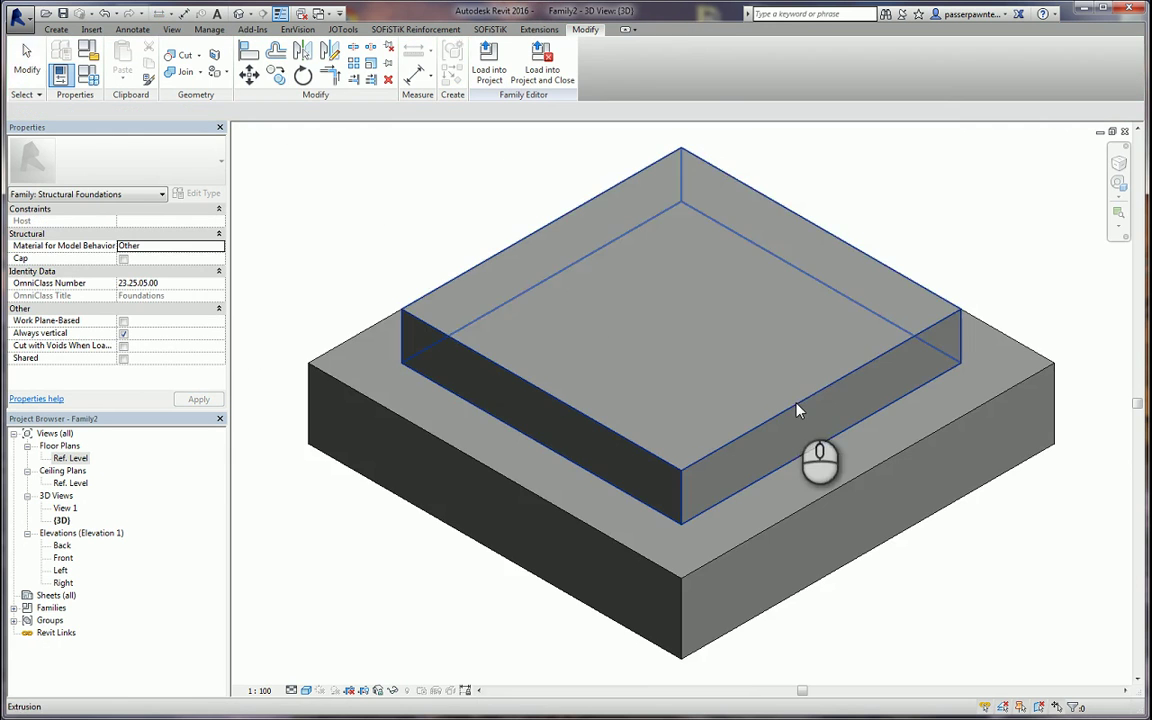
scroll(898, 540, down, 1)
key(Escape)
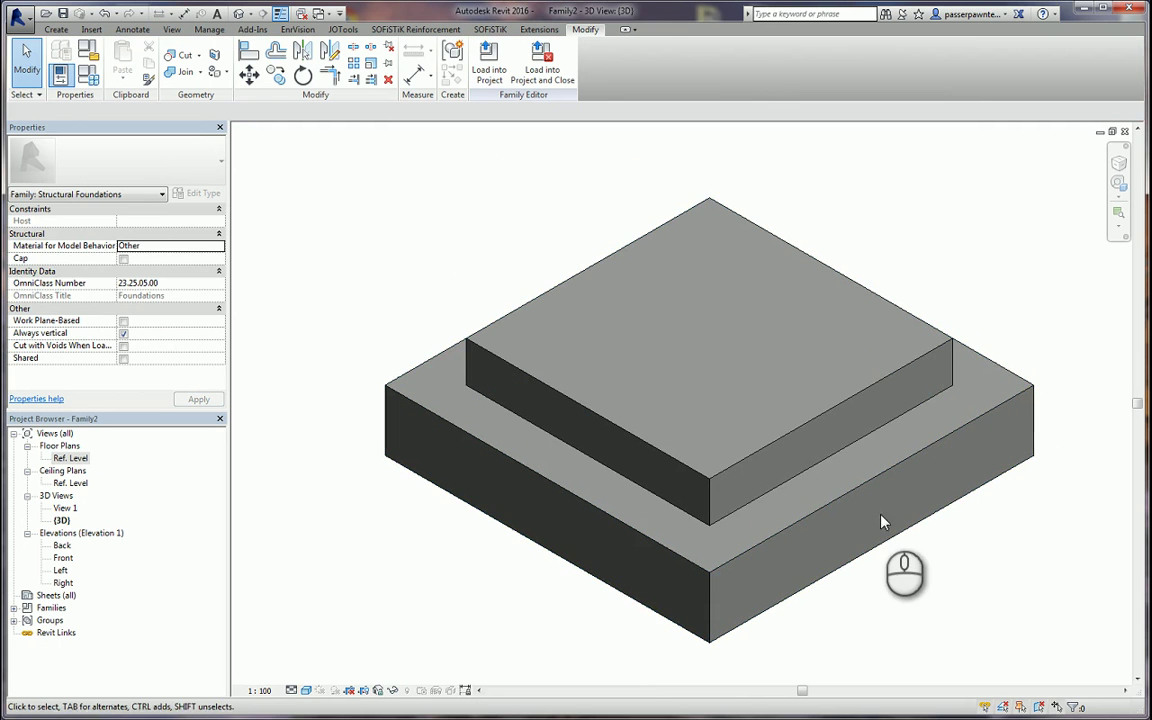
double_click(70, 457)
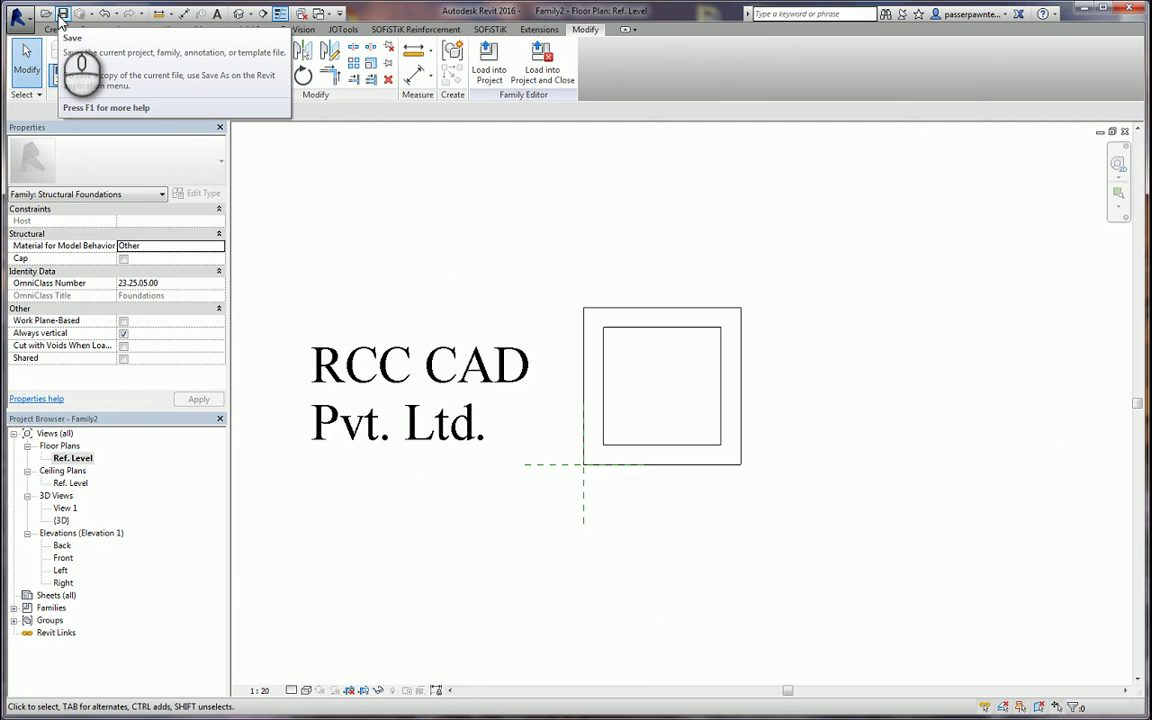
click(385, 410)
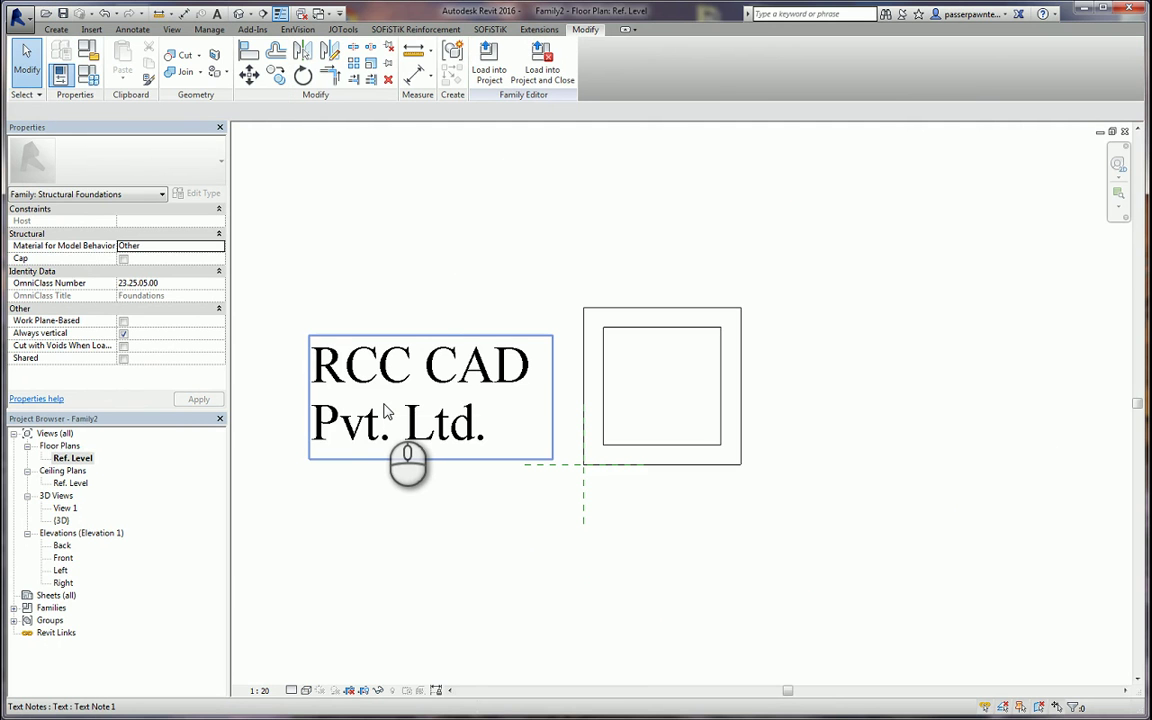